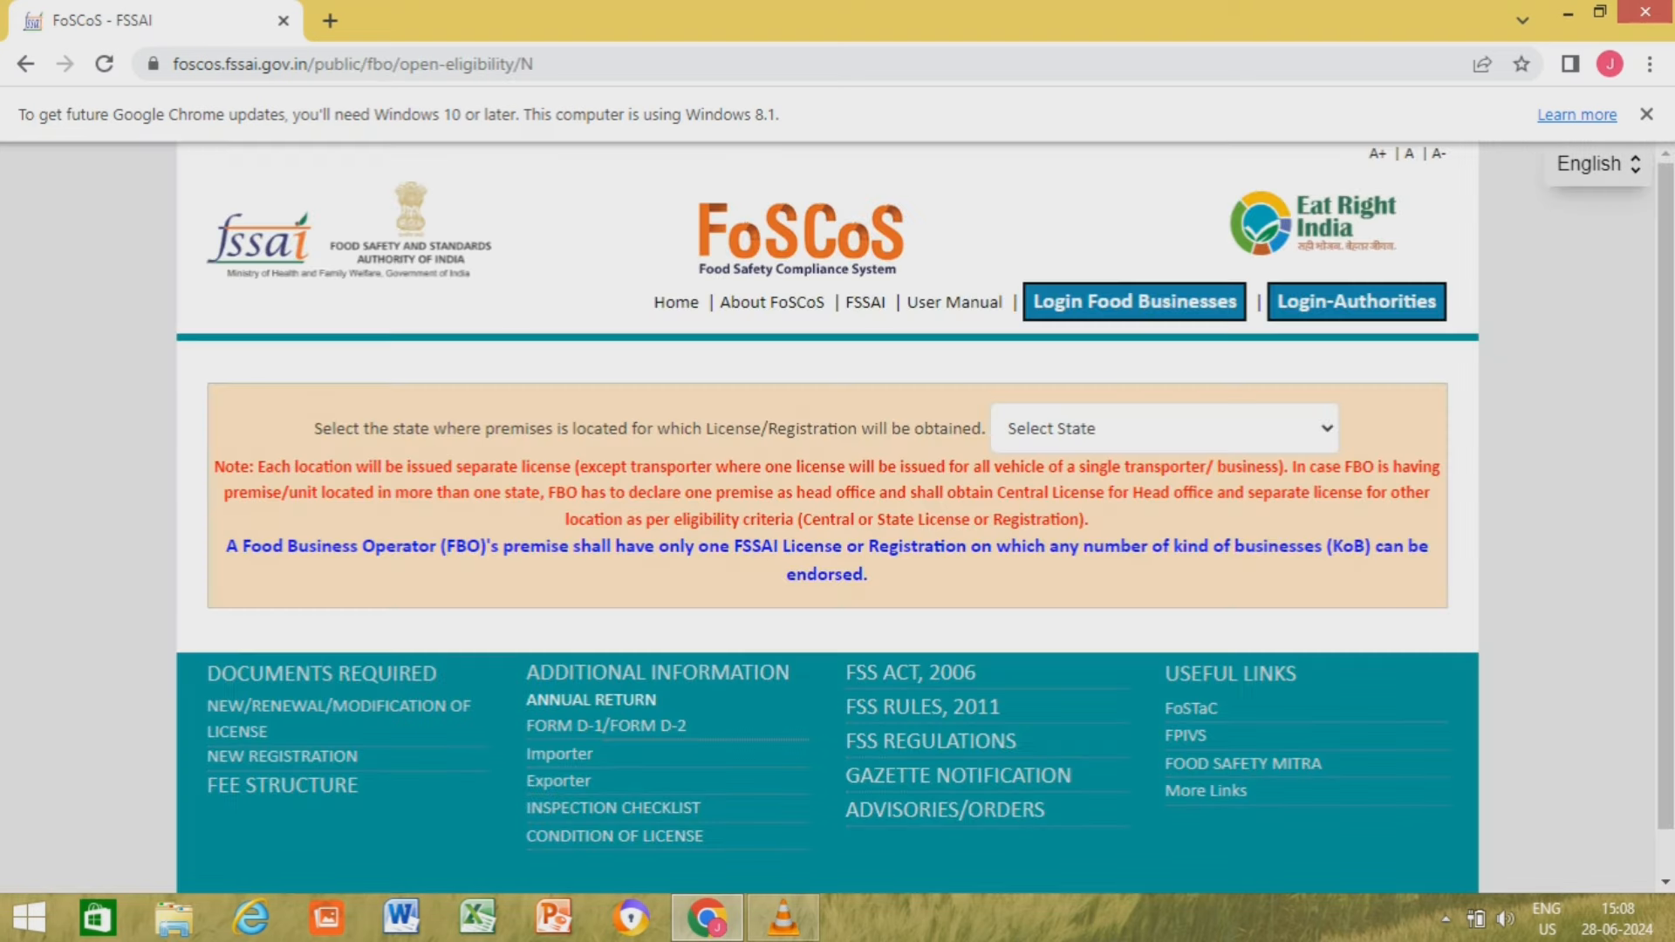
Step: Choose Tamil Nadu as the state of the food business premises
click(1164, 428)
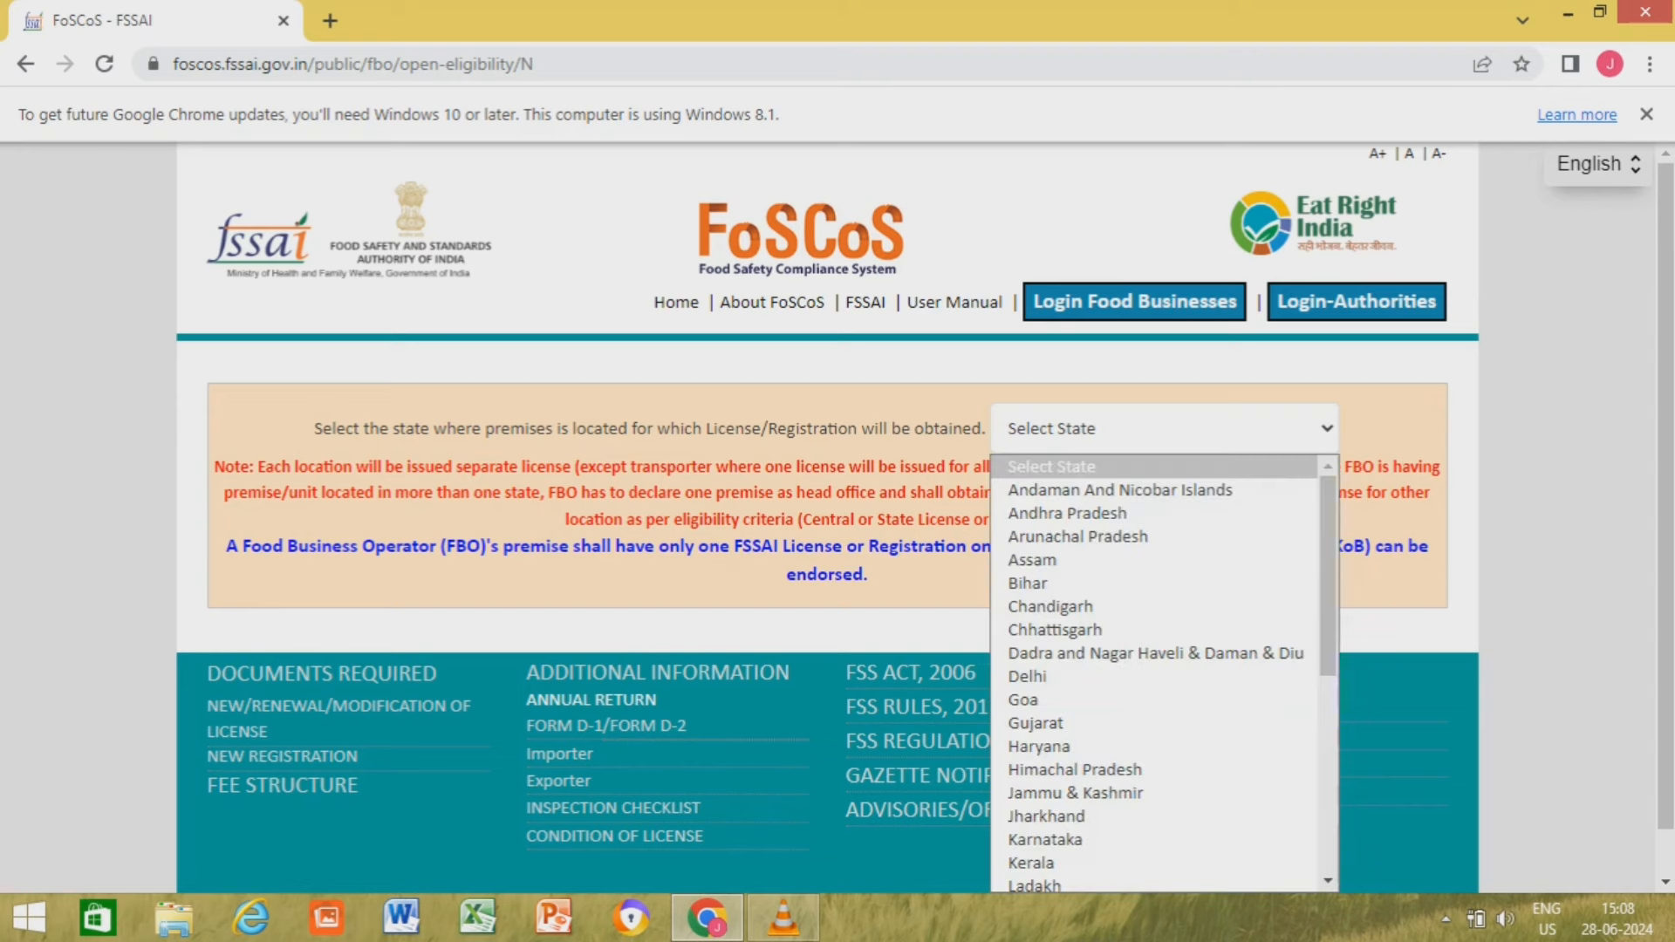
scroll(1046, 602, down, 5)
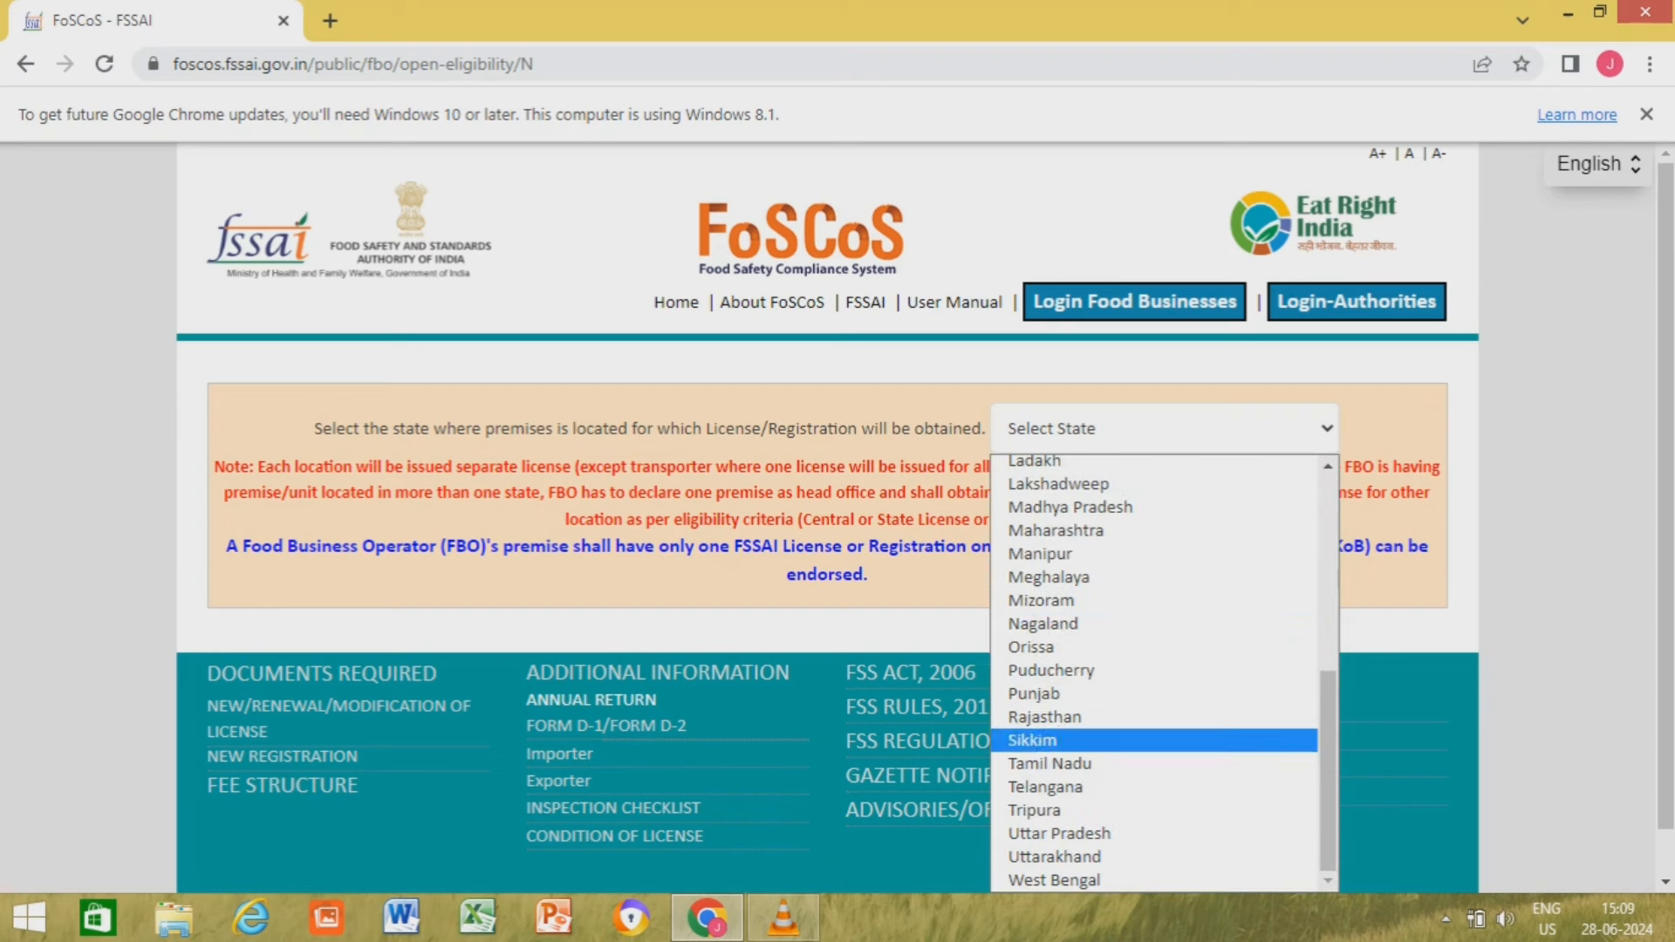
click(1050, 764)
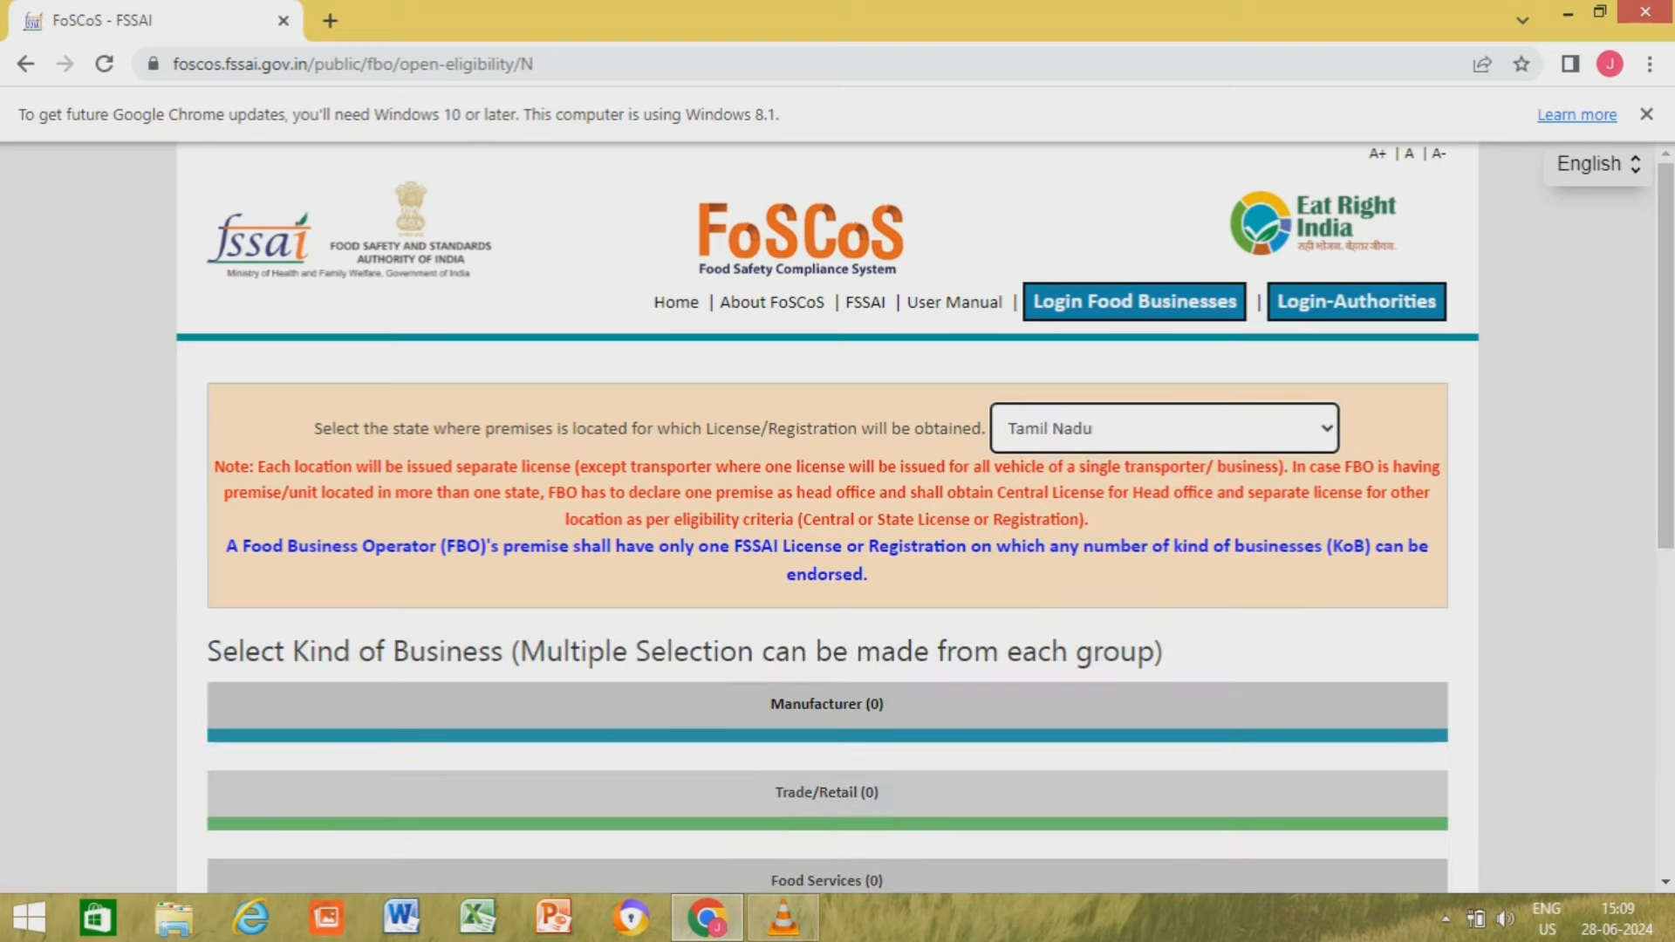
scroll(1050, 755, down, 2)
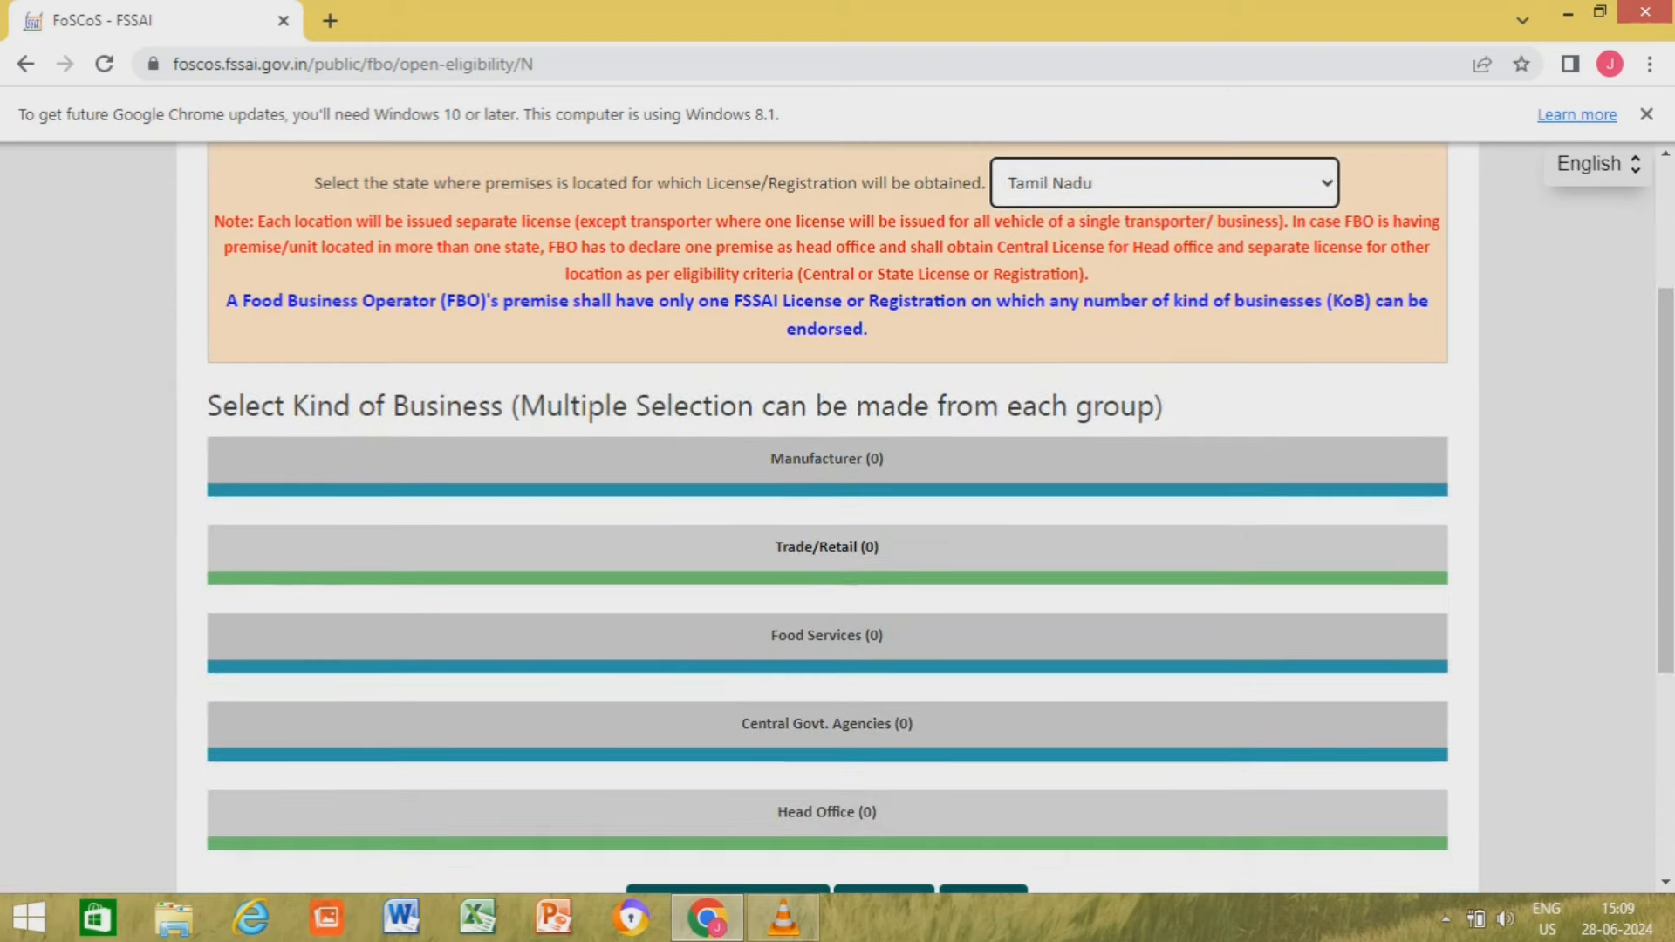
Step: Select Trade/Retail > Retailer with turnover up to 12 lakhs per annum
click(827, 547)
scroll(827, 523, down, 5)
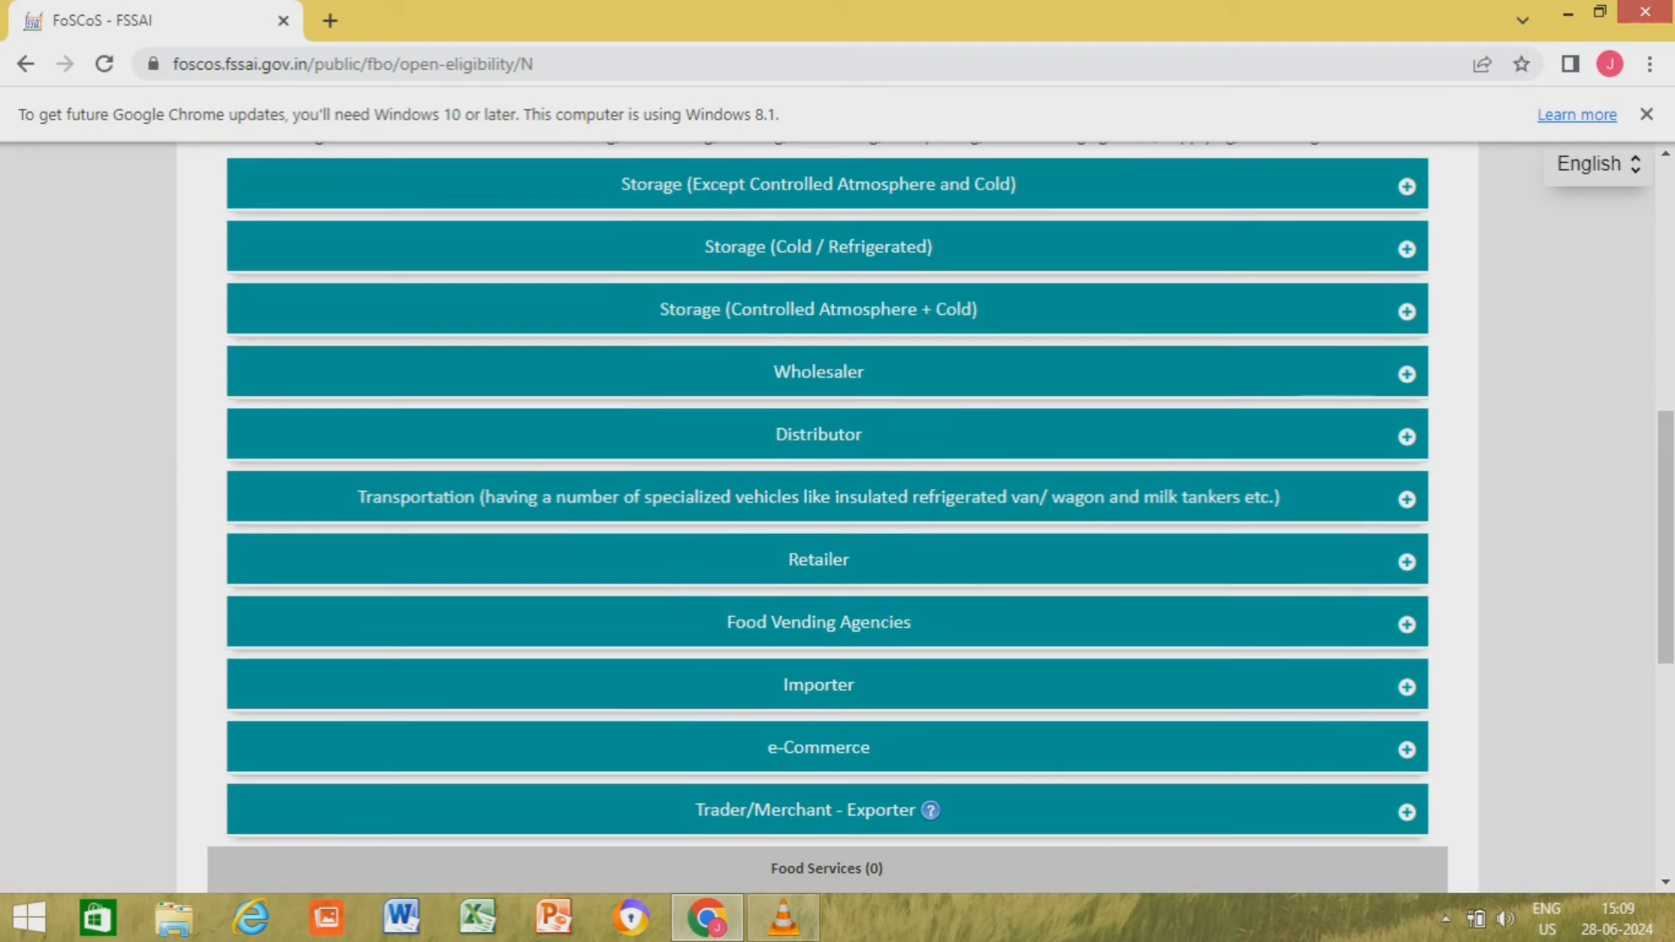
click(827, 559)
scroll(827, 559, down, 1)
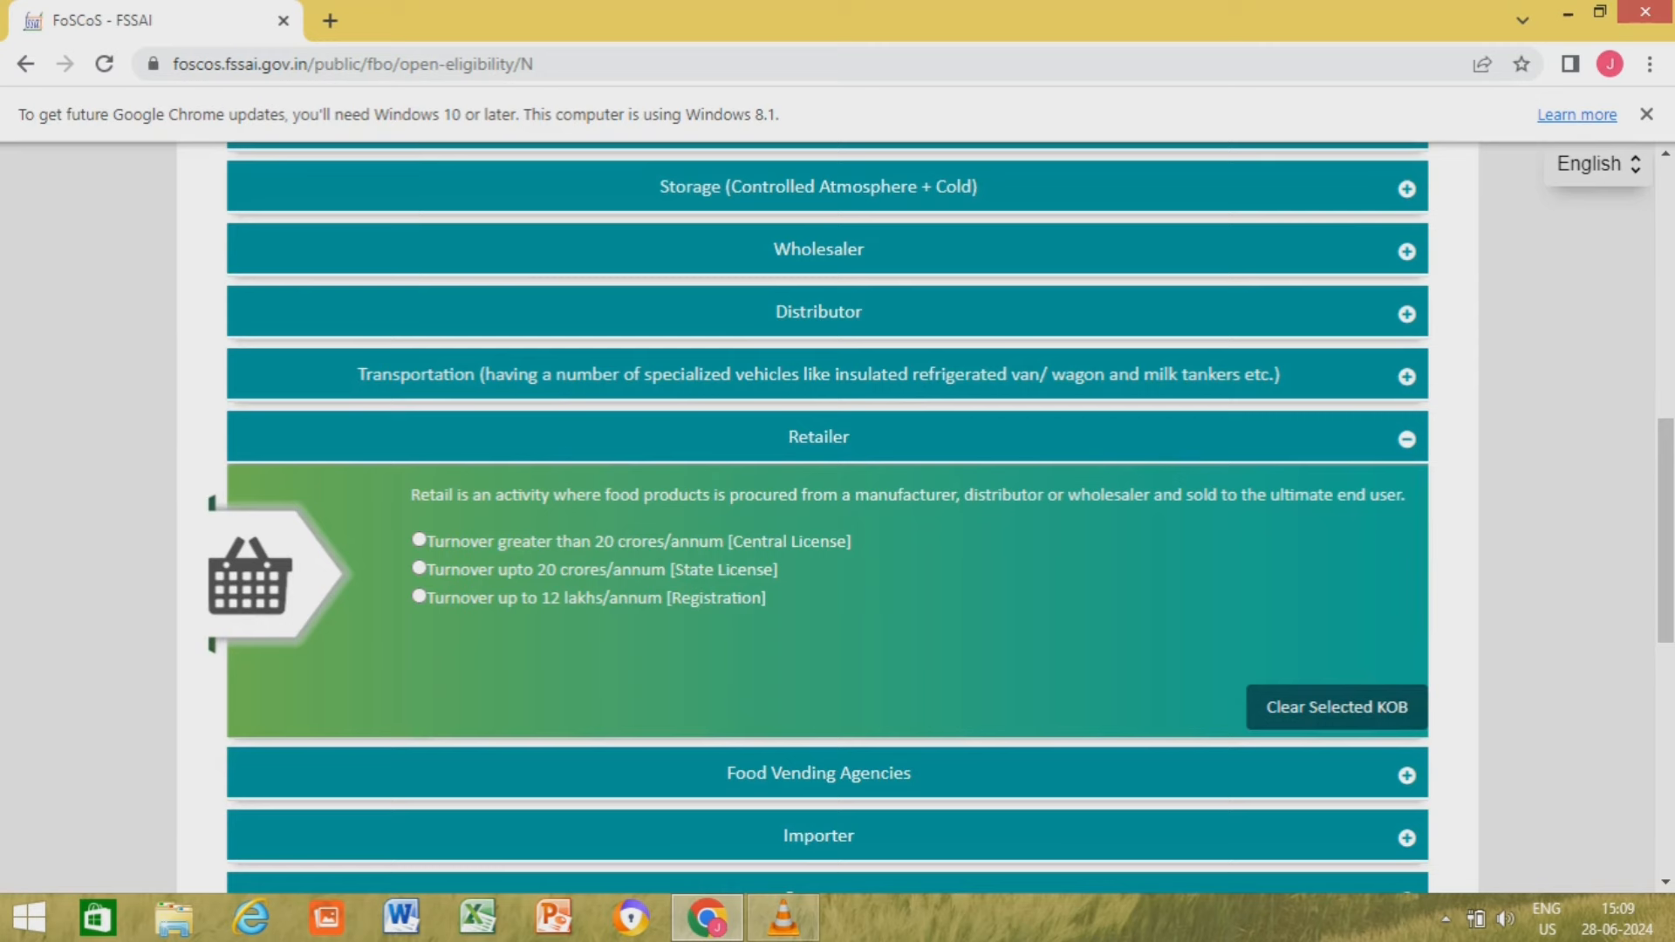
click(419, 596)
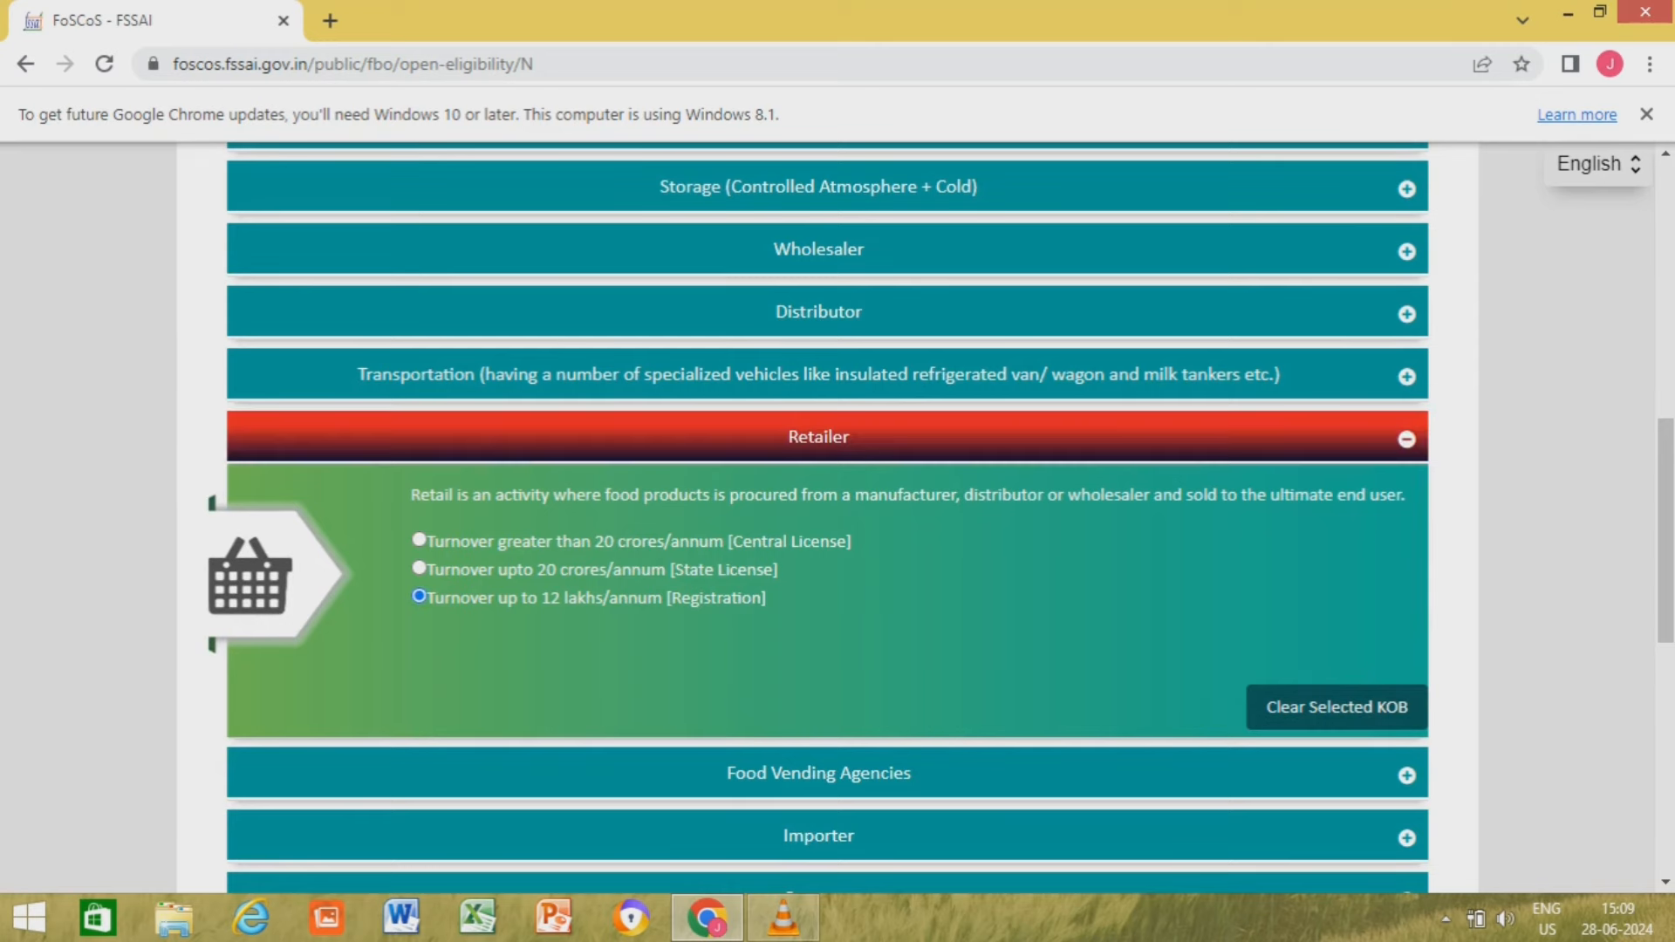
scroll(728, 678, down, 7)
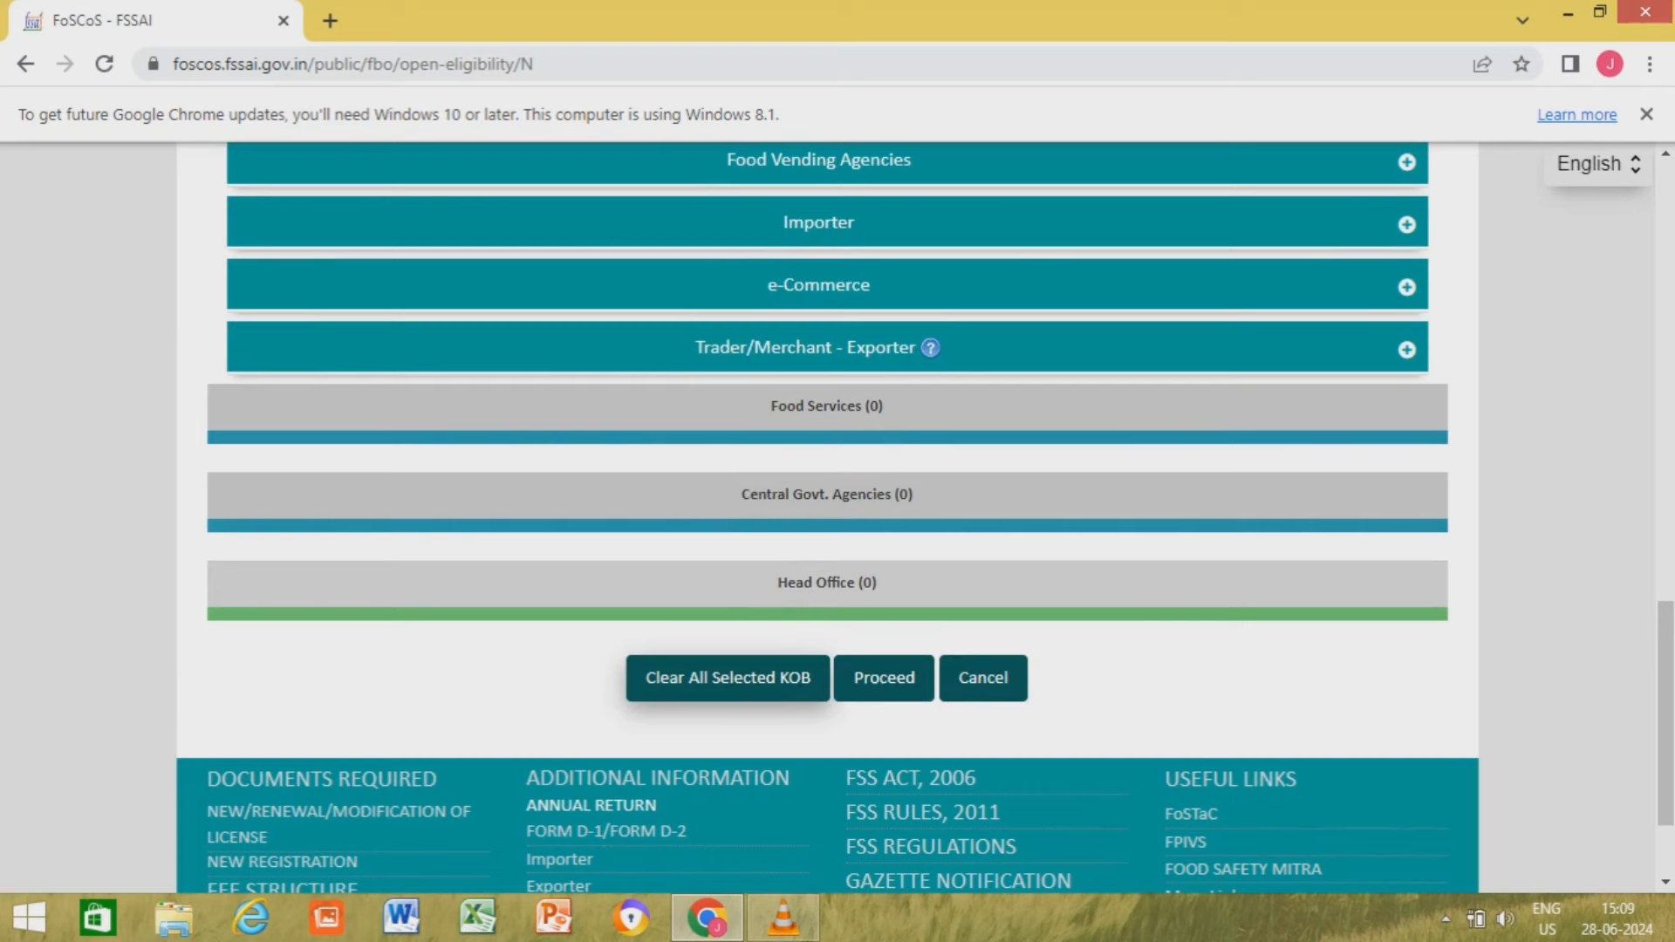
Step: Check eligibility and proceed to the Form A Registration application
click(883, 677)
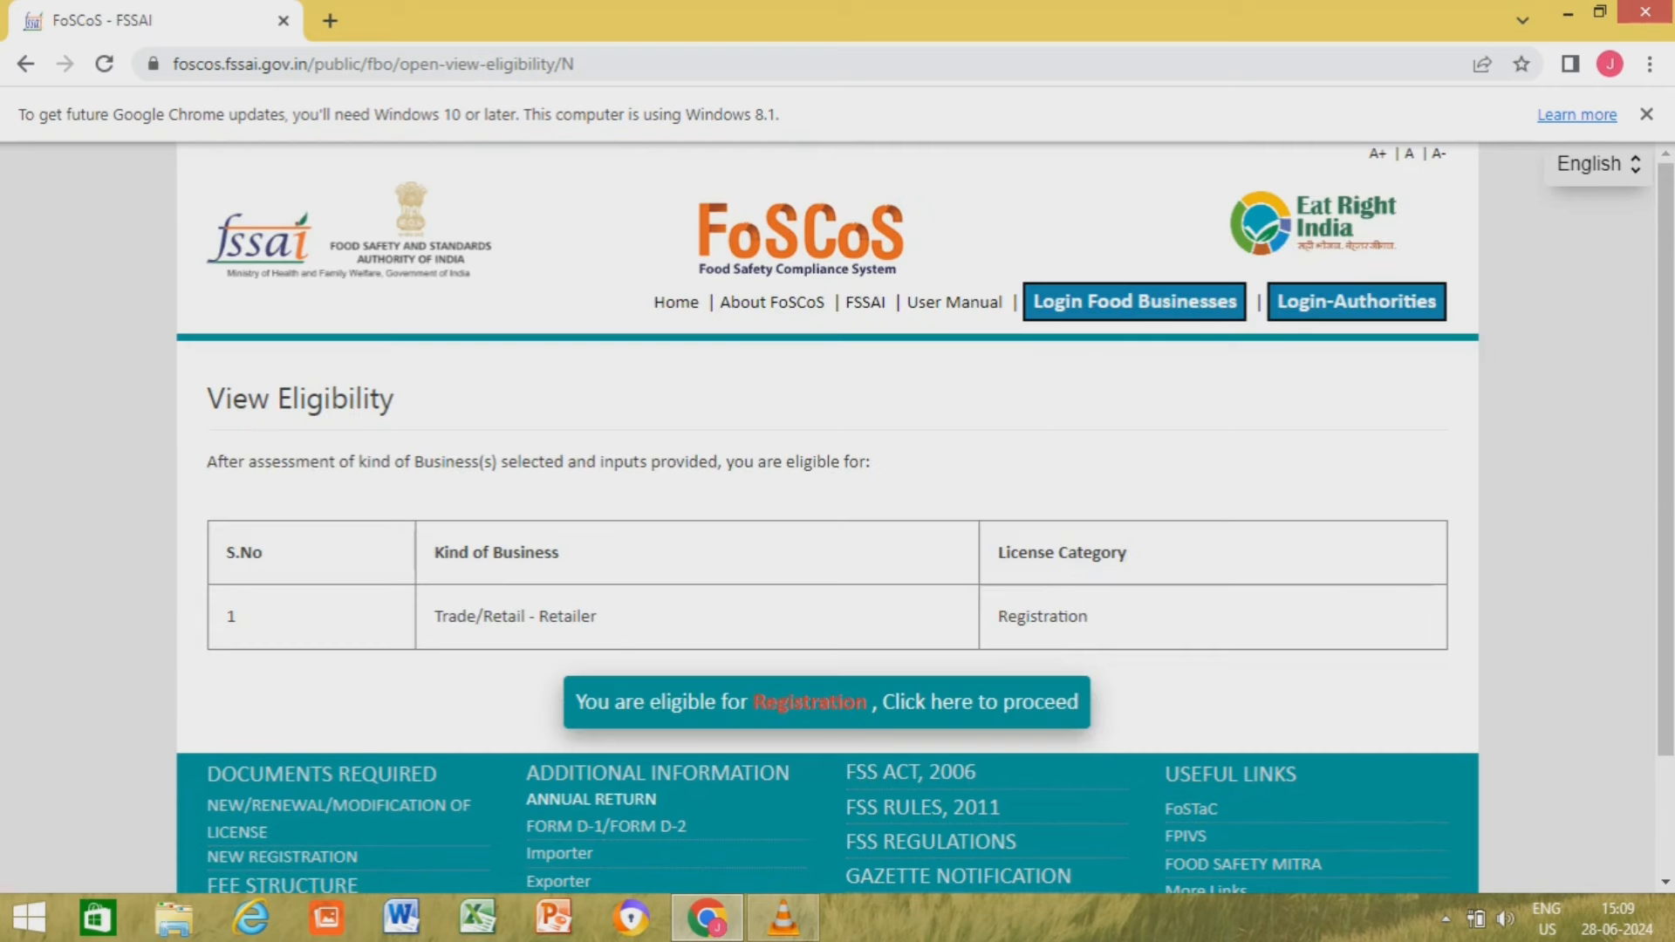
scroll(924, 719, down, 2)
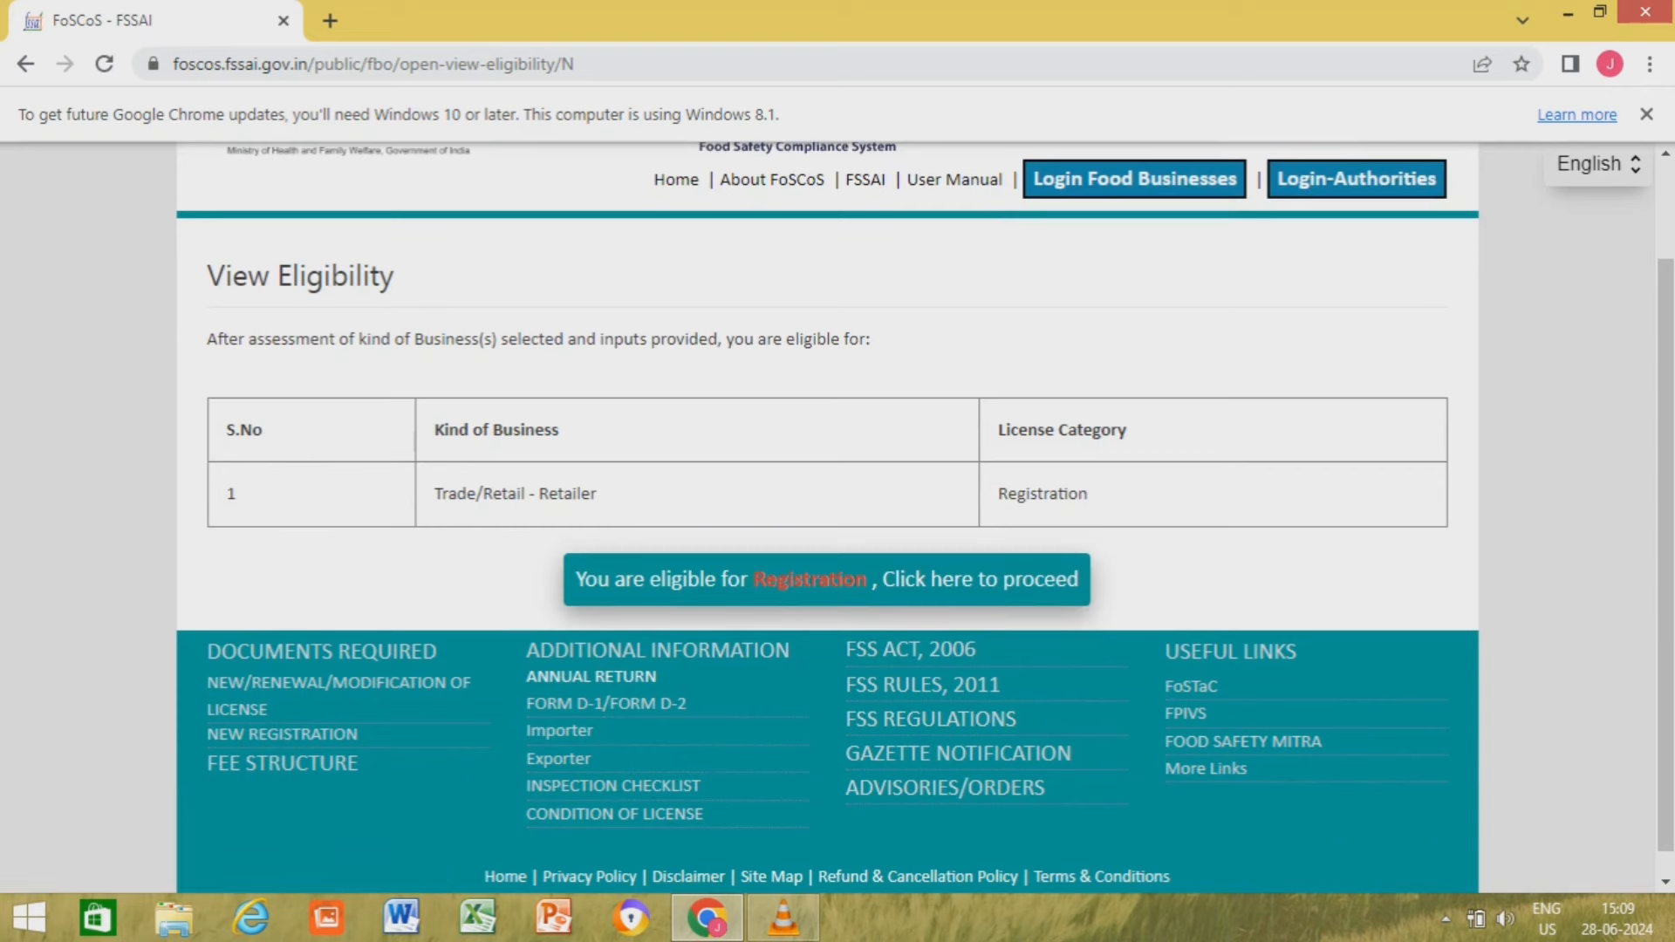
click(826, 579)
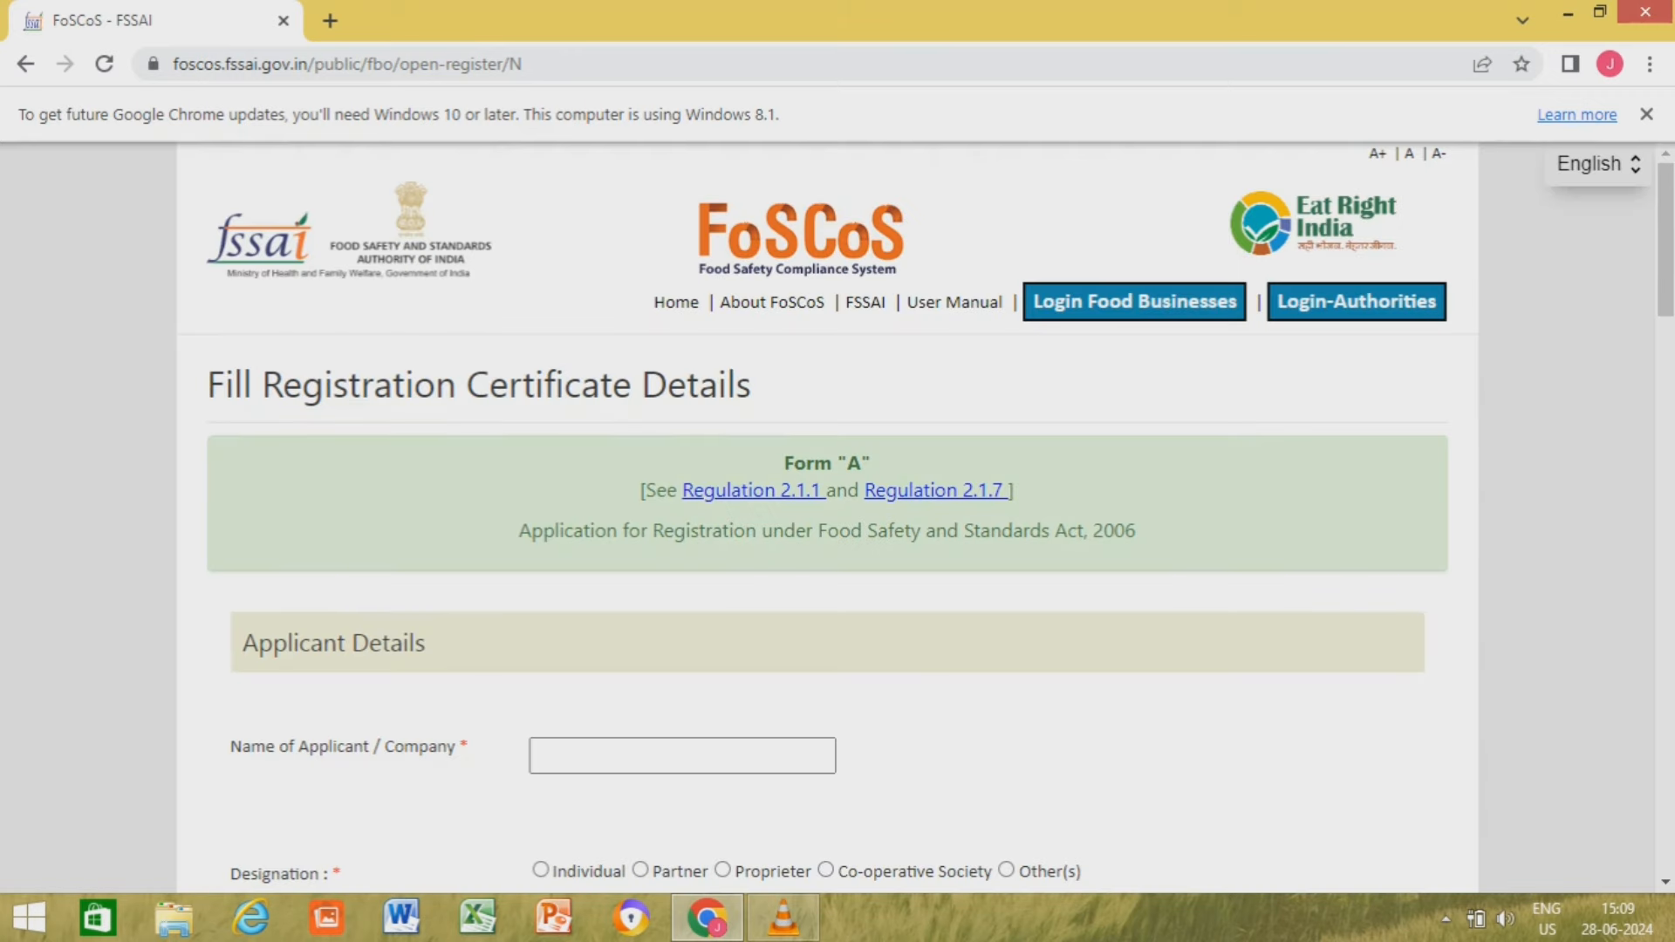
Step: Scroll down the Form A registration form to the premises address section
scroll(838, 515, down, 5)
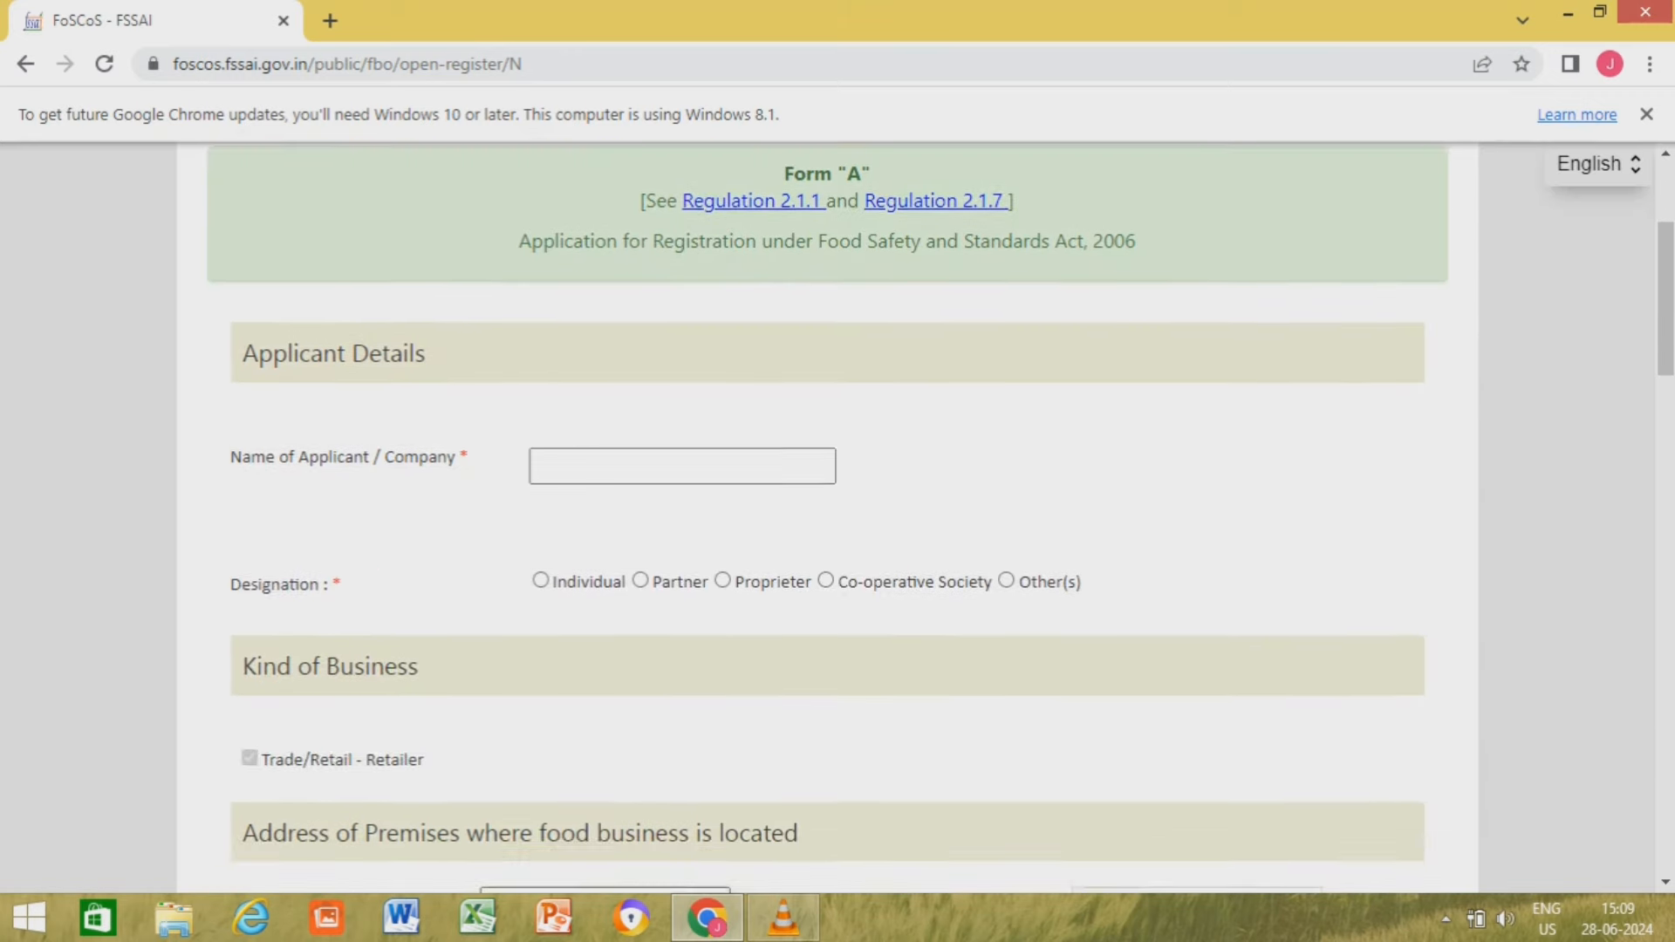
scroll(838, 518, up, 1)
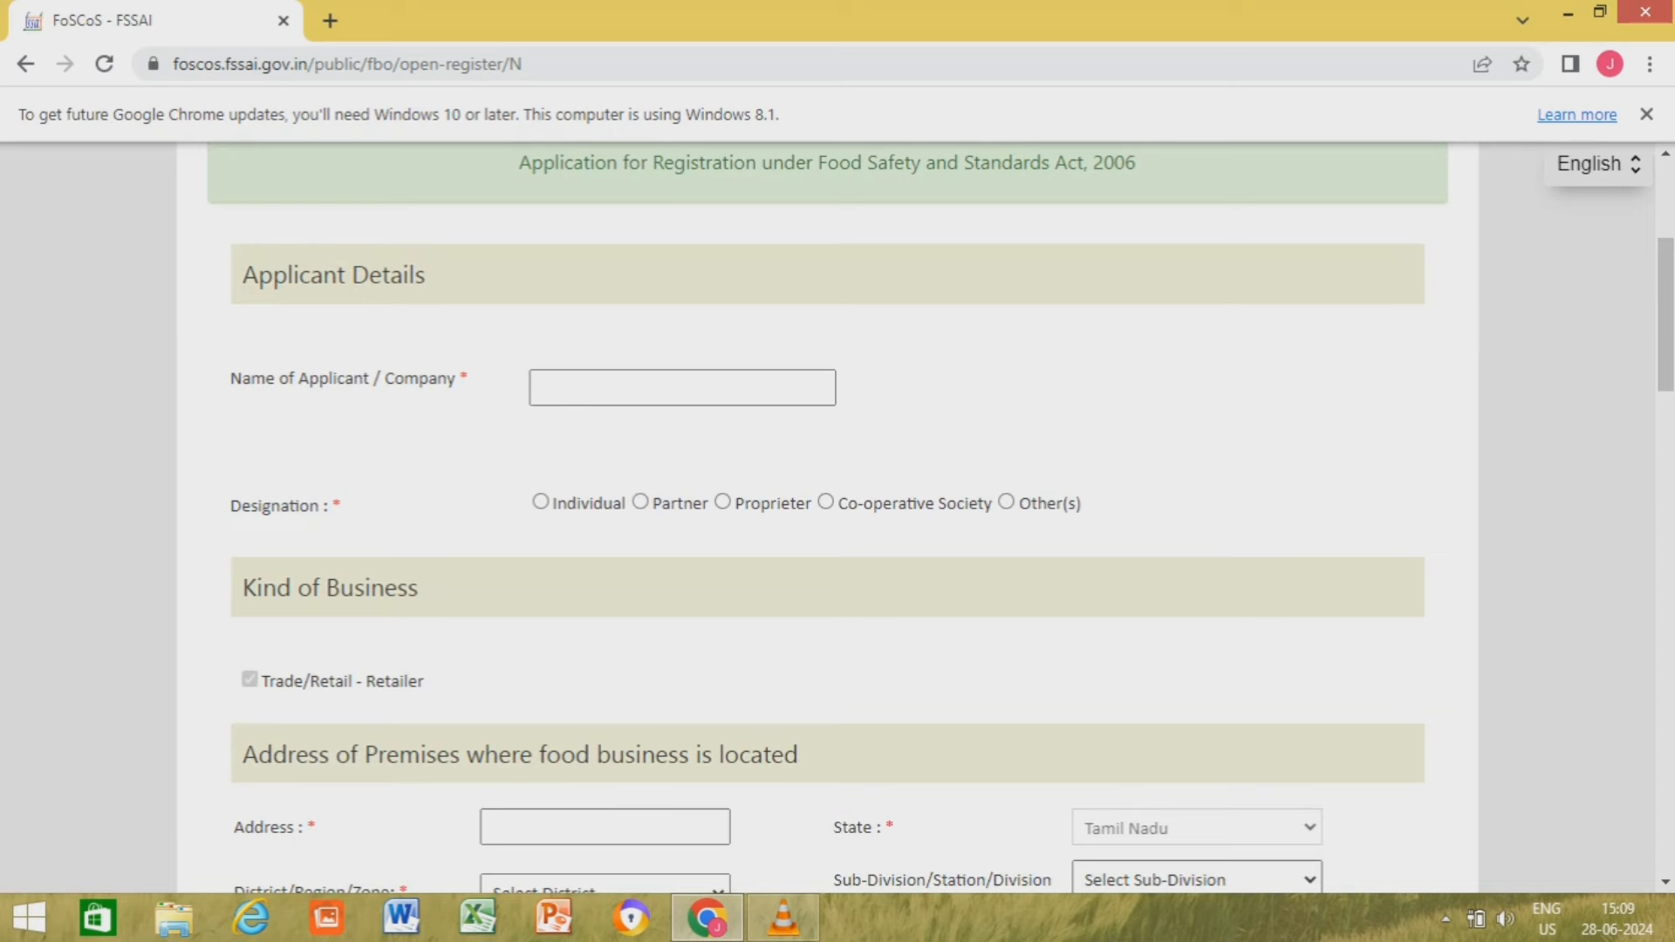
scroll(838, 518, down, 1)
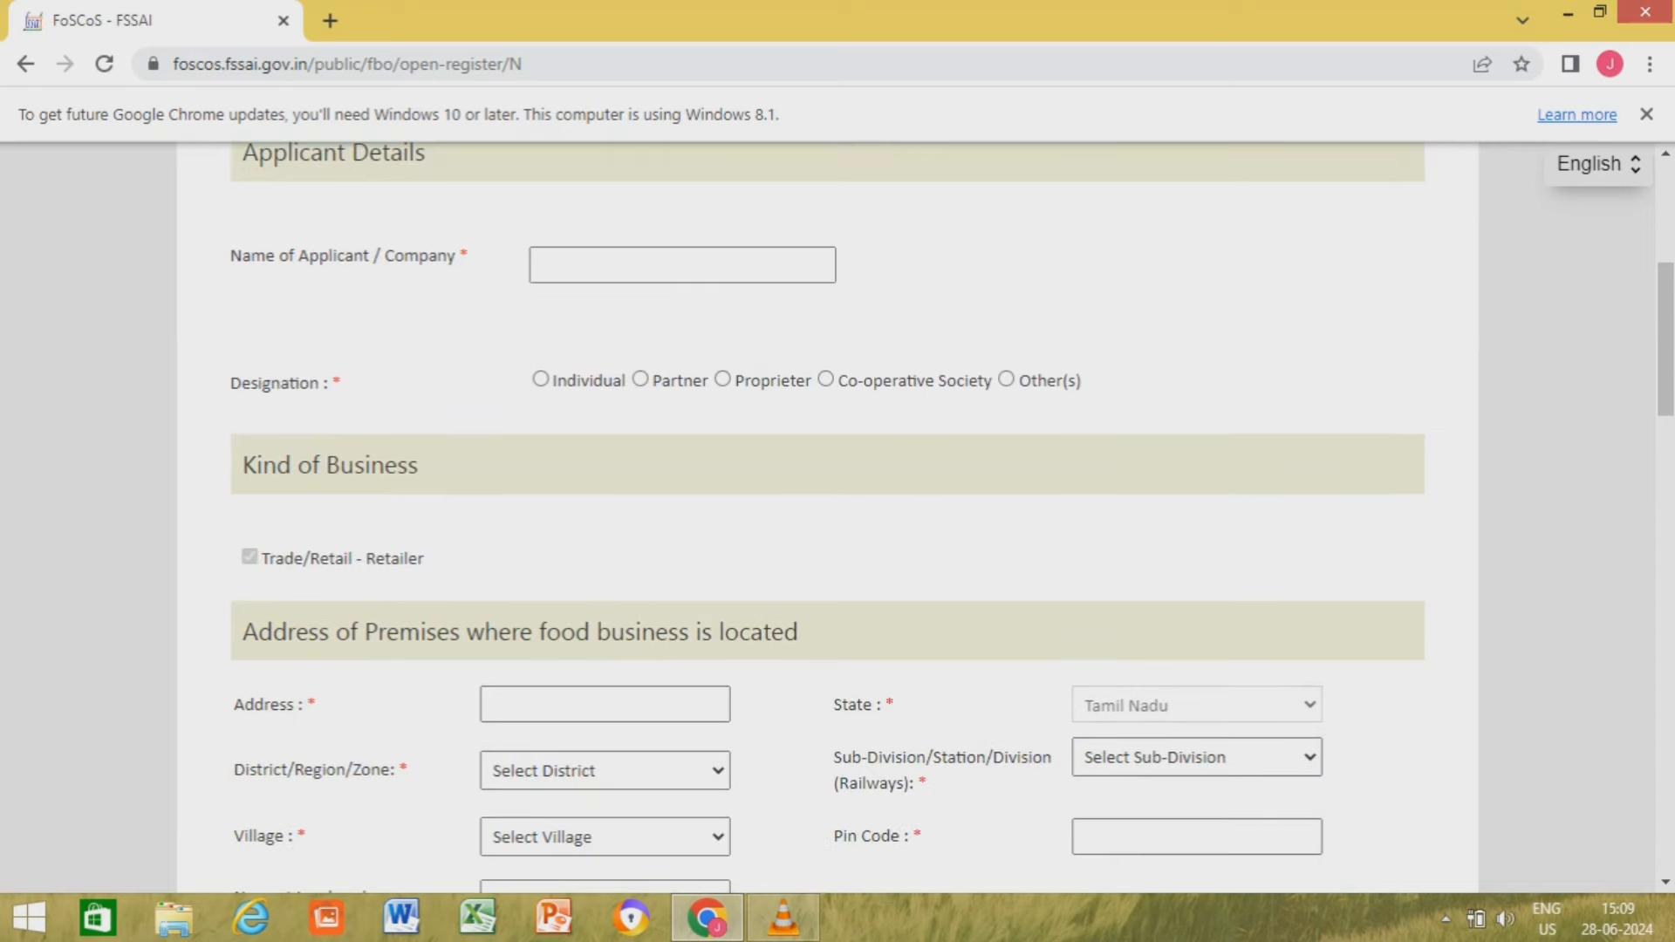
scroll(838, 518, down, 6)
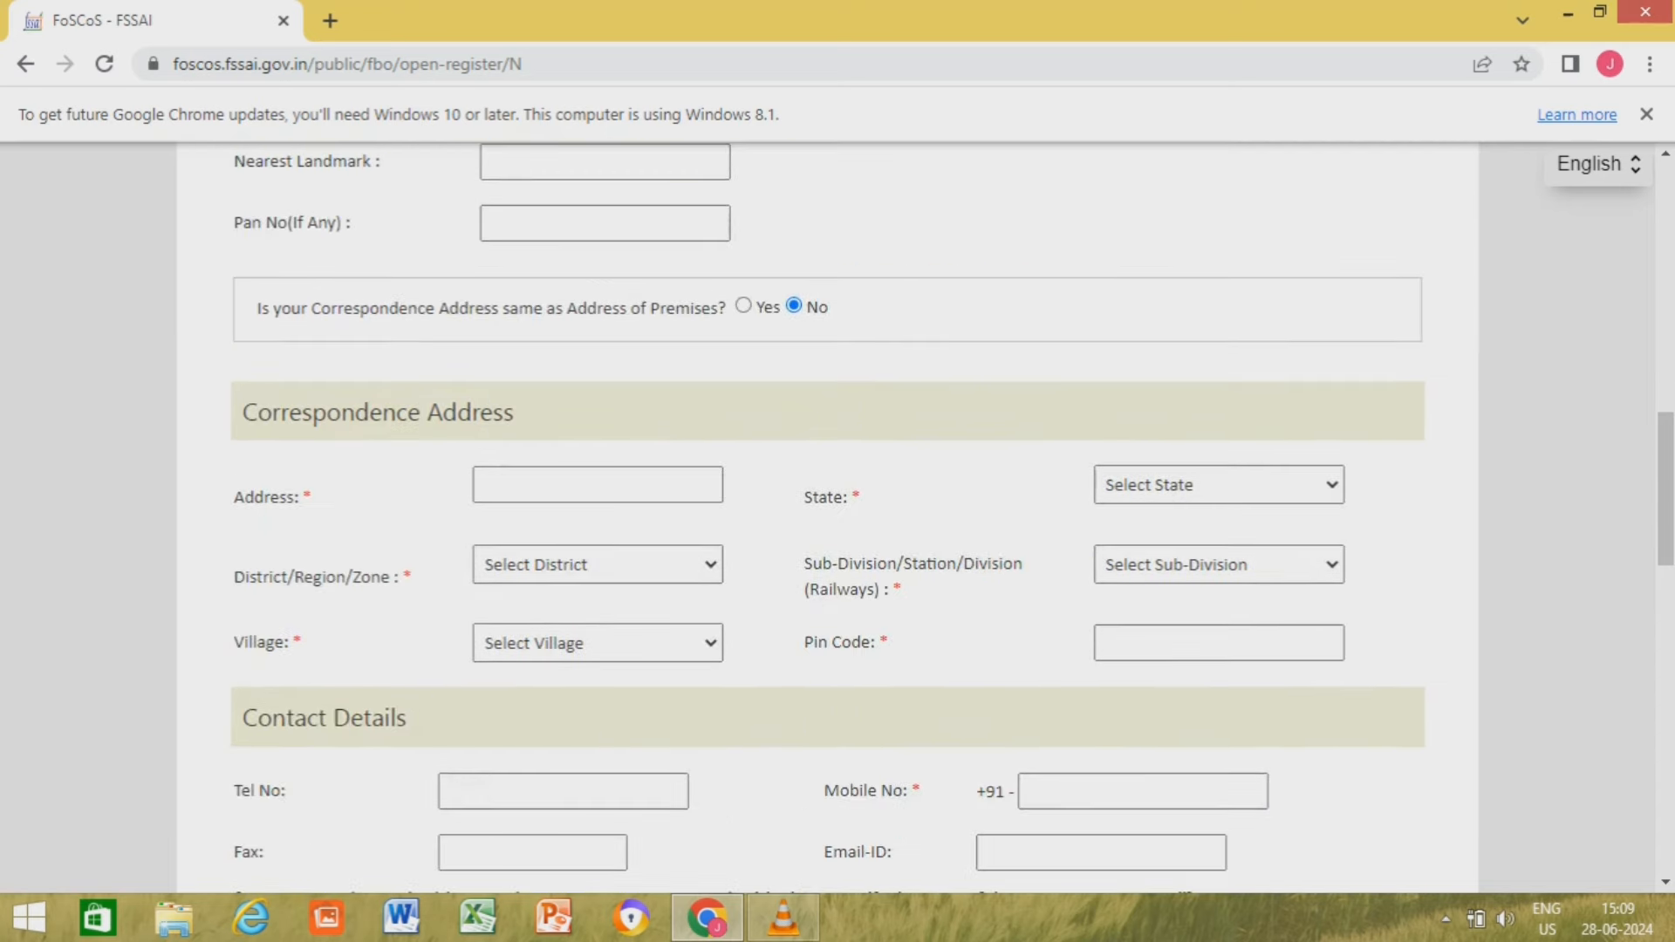
scroll(837, 518, down, 2)
scroll(837, 518, down, 1)
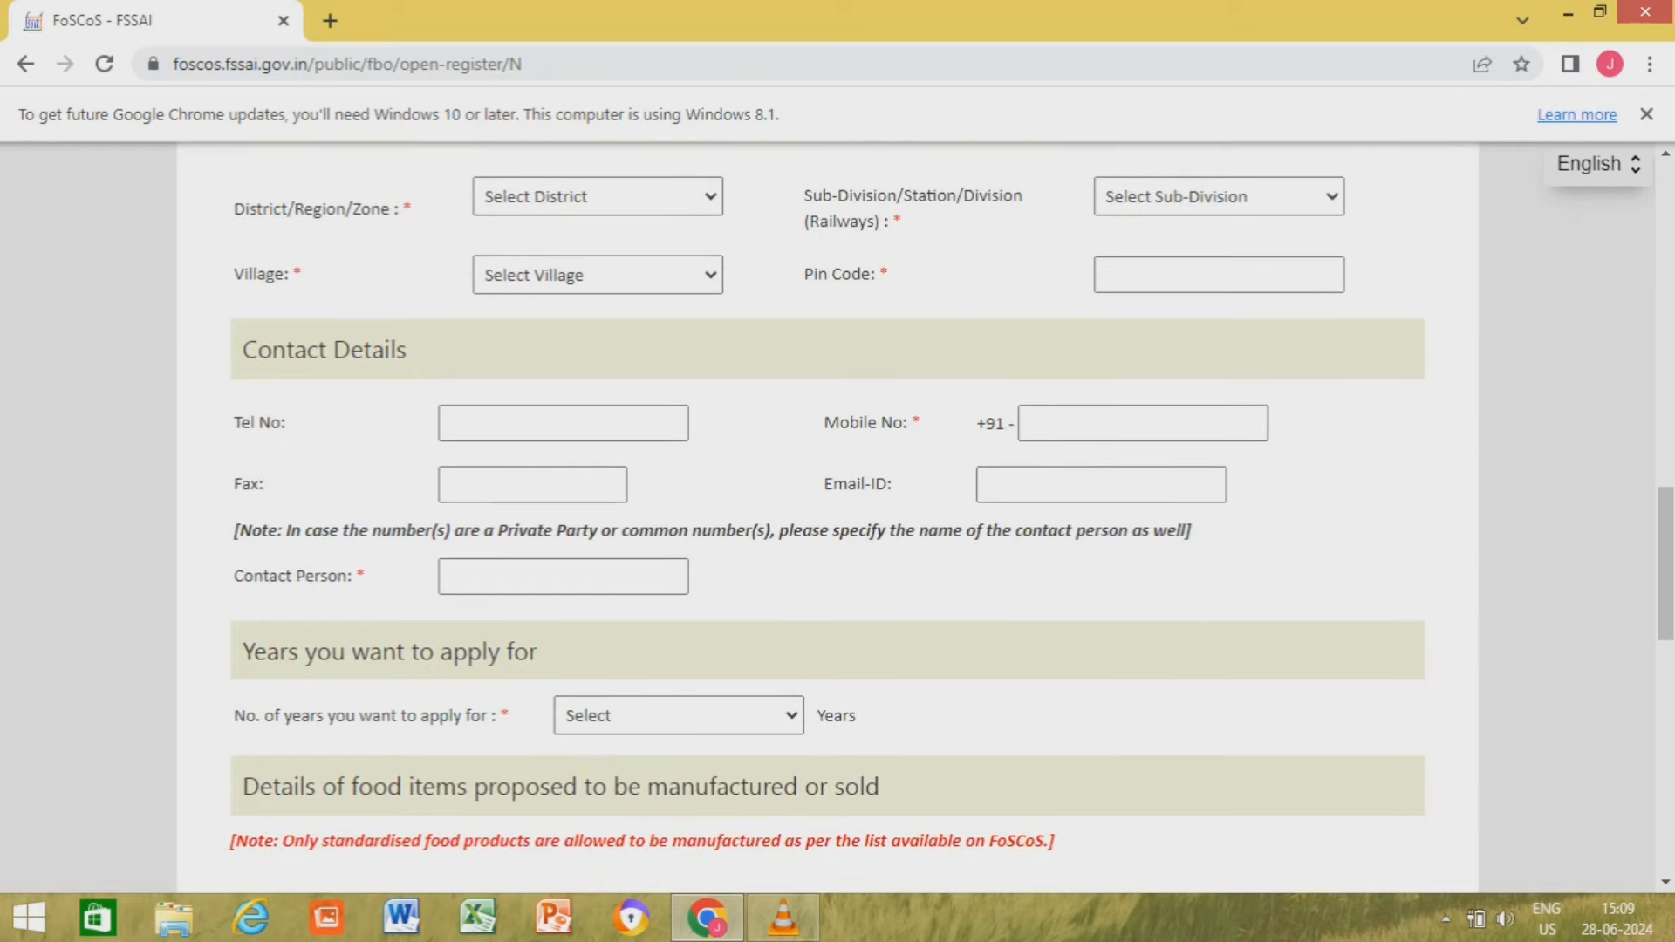
scroll(837, 518, down, 3)
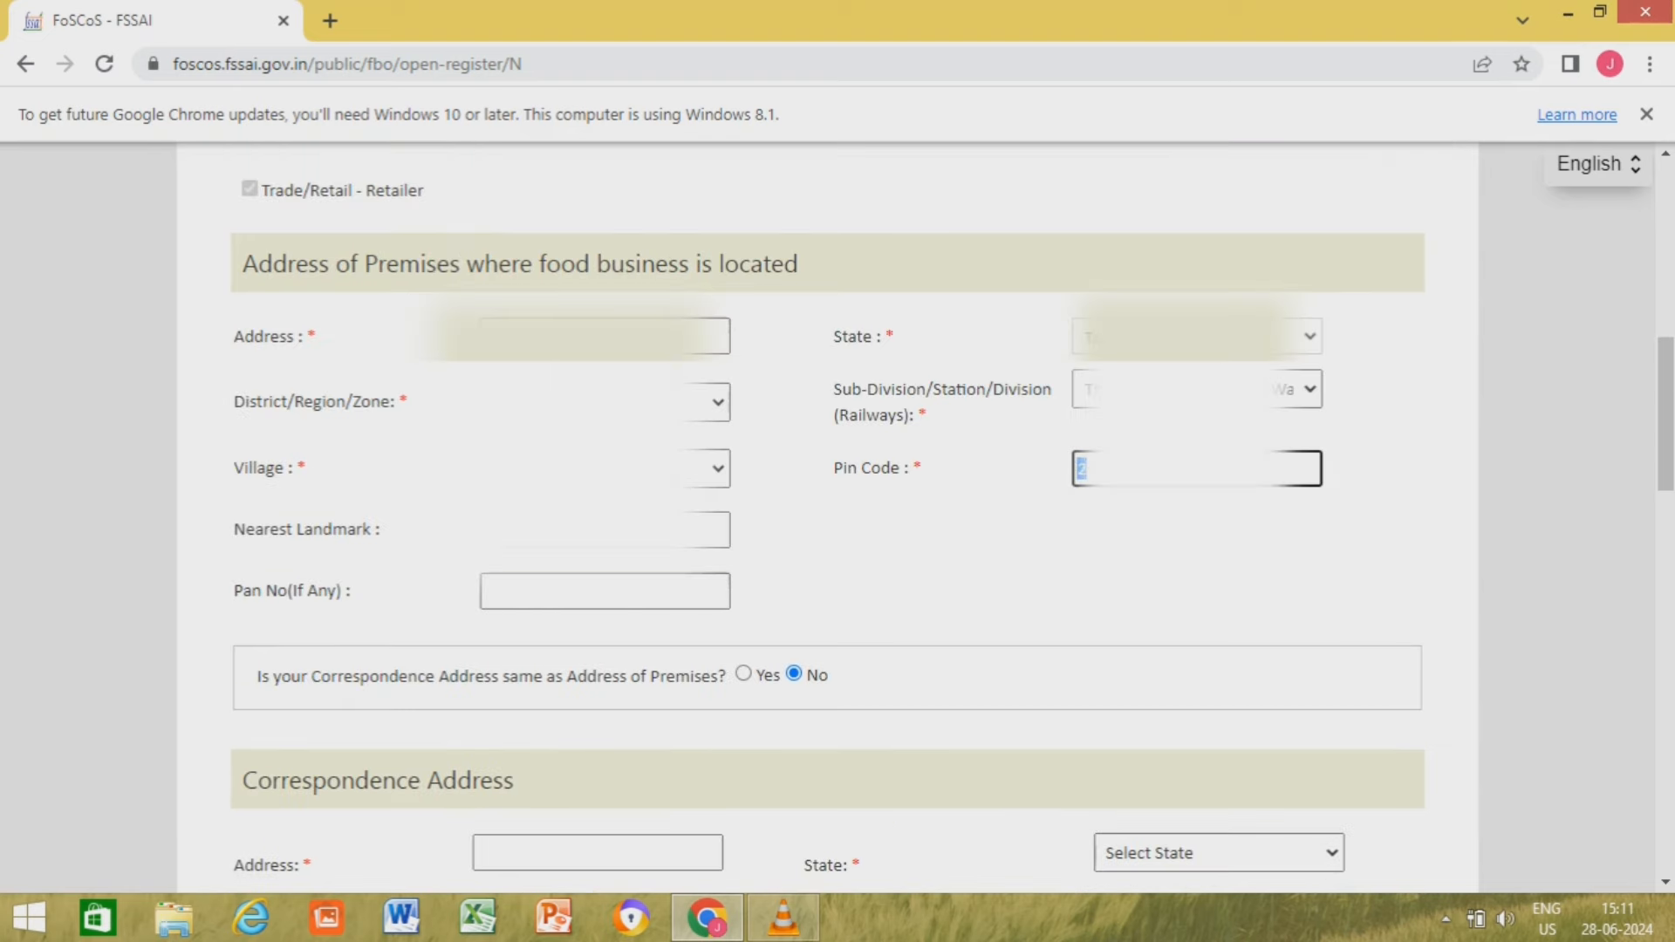
Step: Correct the premises pin code digits and move on to the food category selection
text(0)
key(Num_Lock)
key(Left)
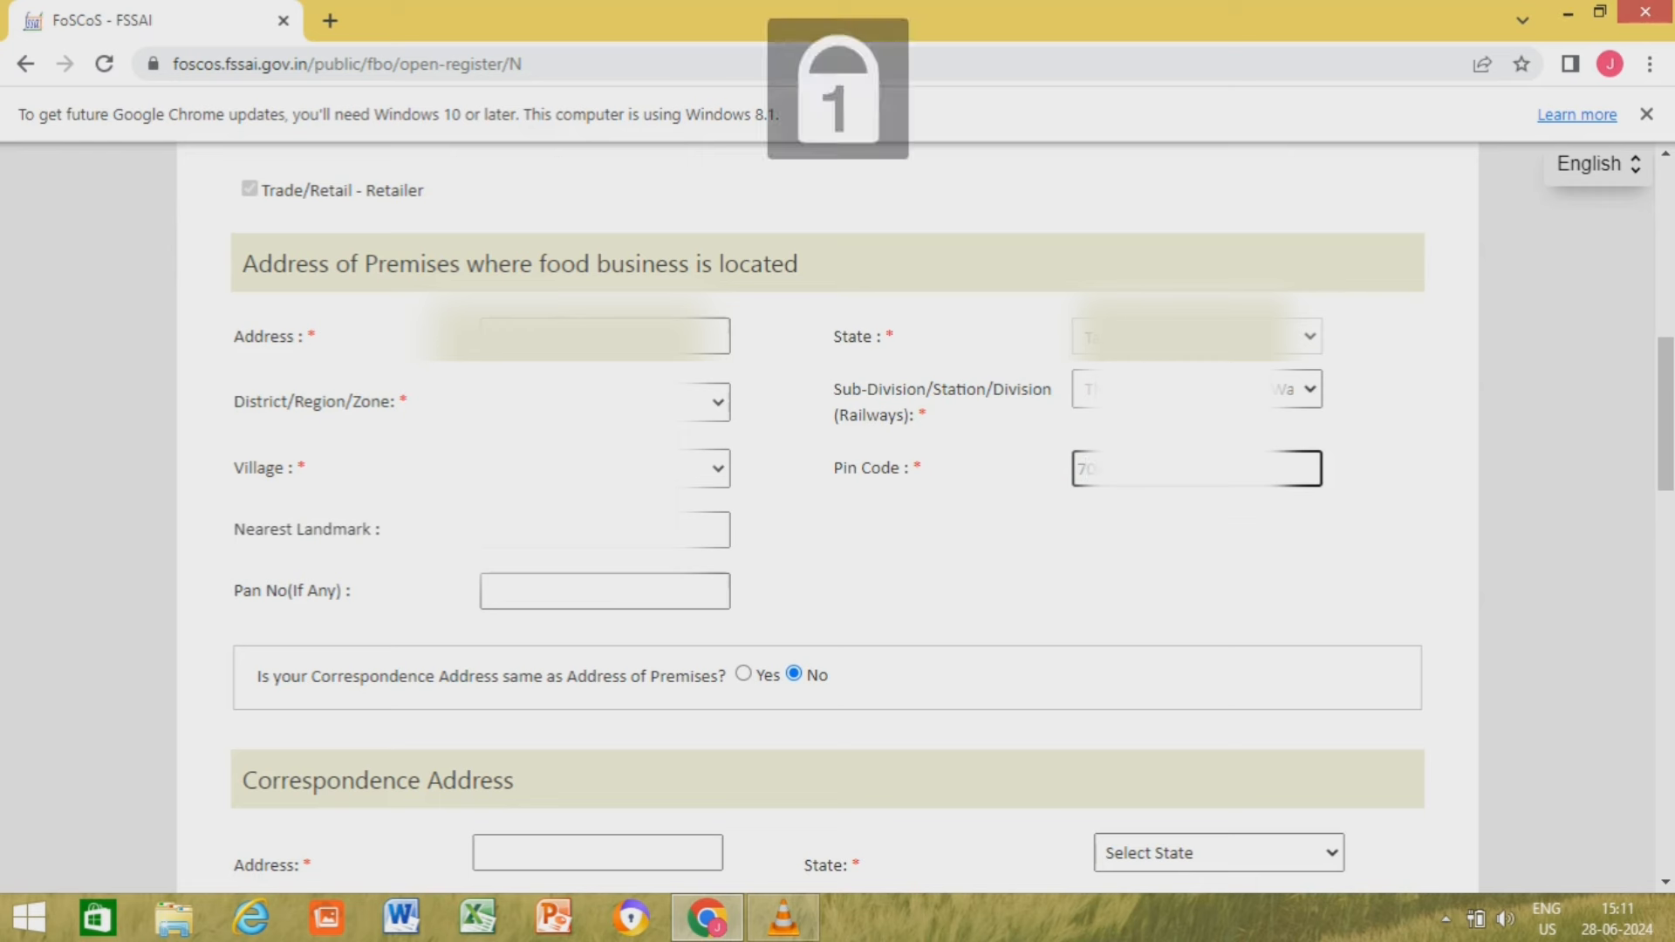
text(6)
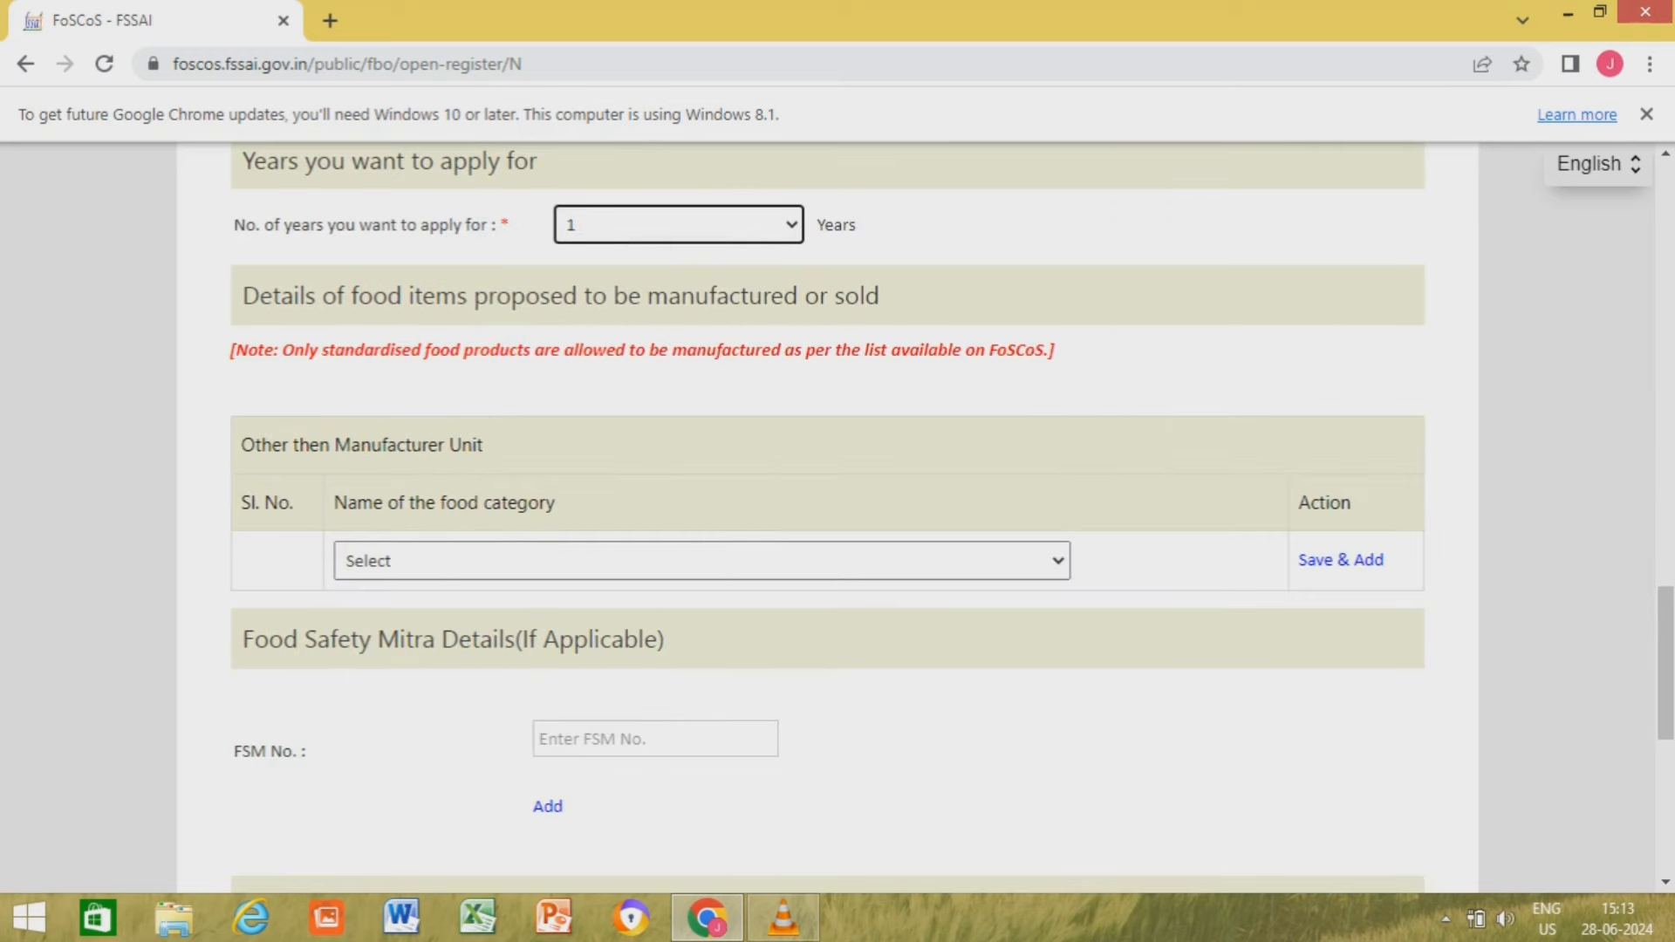
key(Tab)
key(alt+Down)
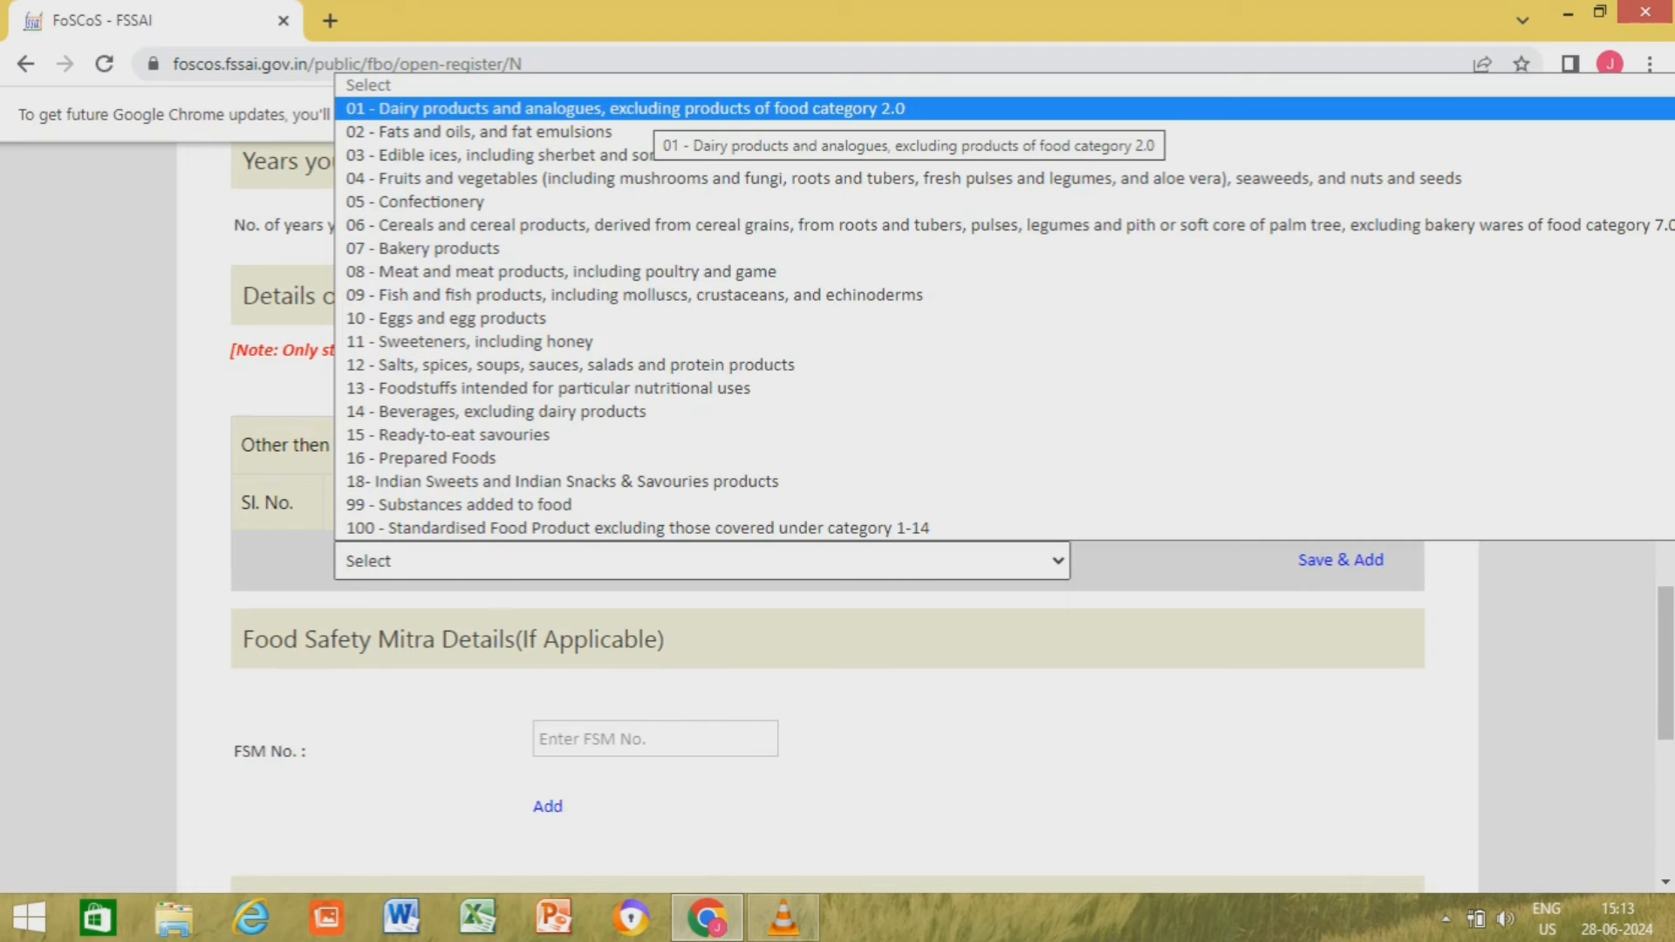
Step: Add food categories 01 Dairy products and 05 Confectionery to the food items table
click(650, 108)
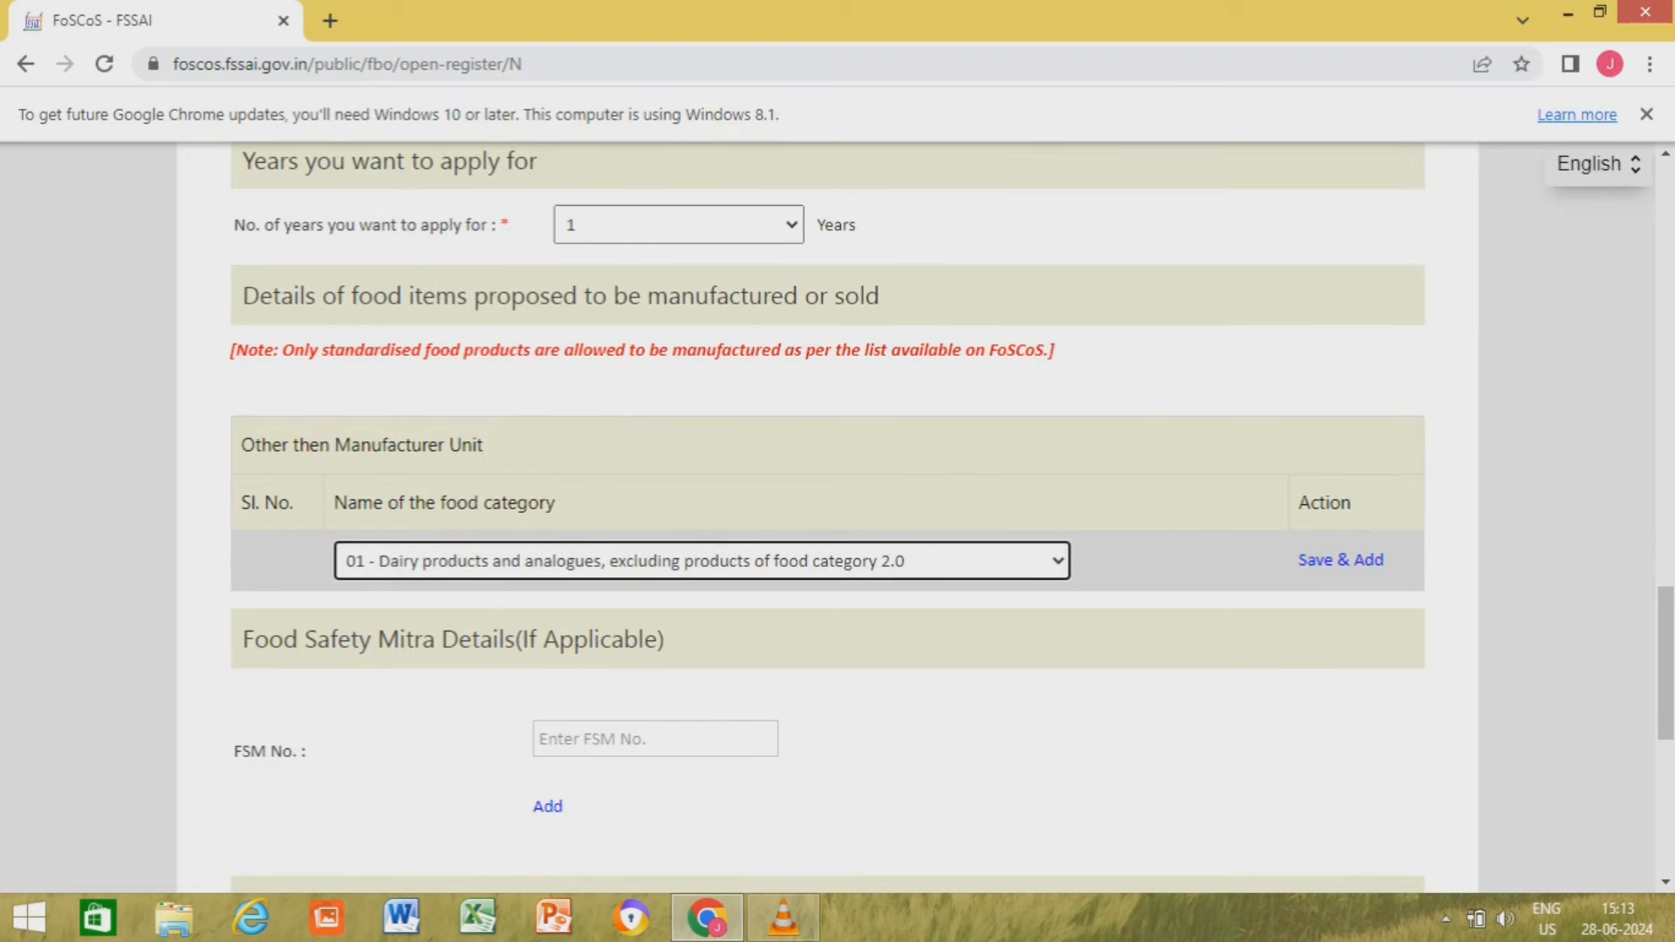
click(1341, 560)
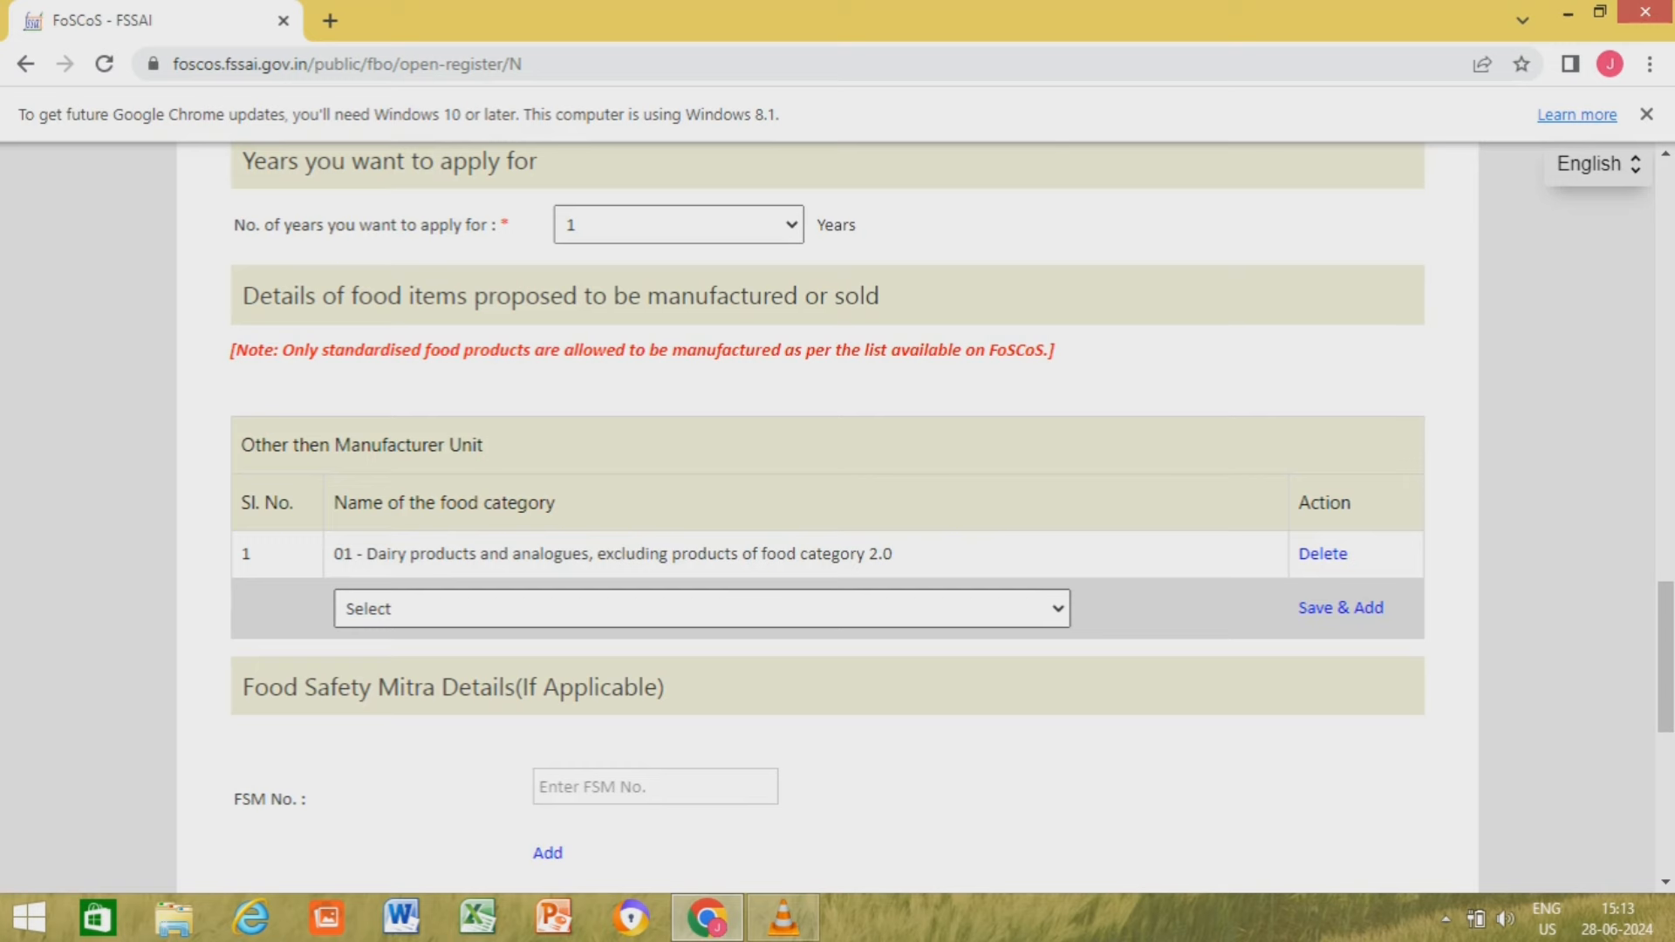
click(702, 608)
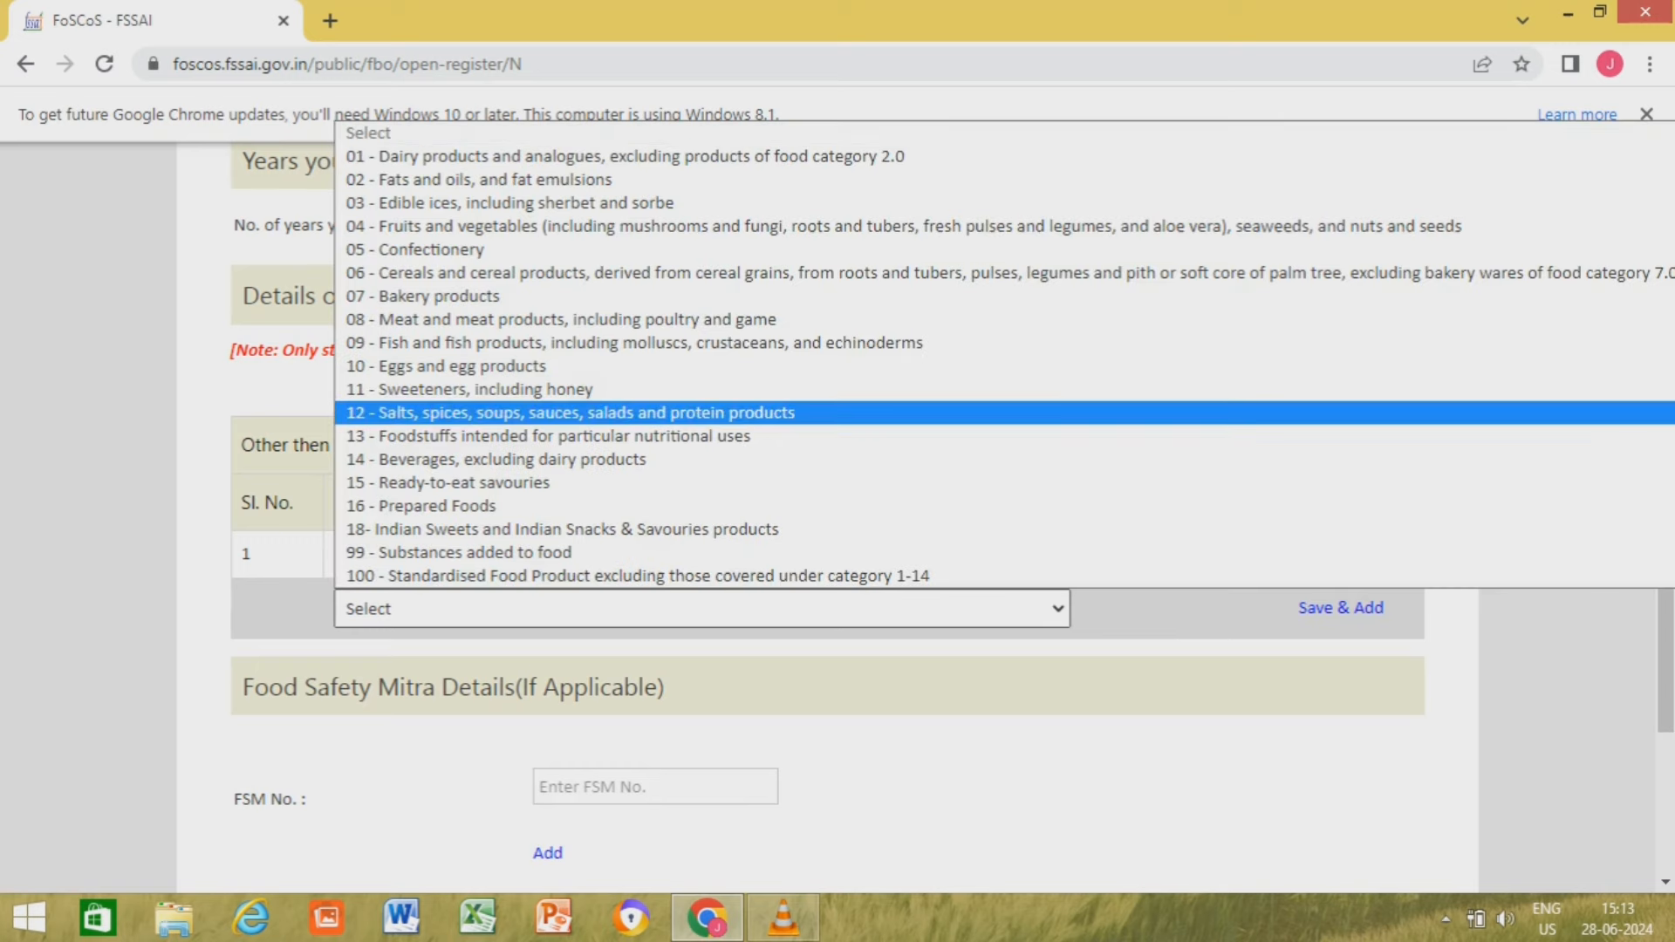
click(431, 249)
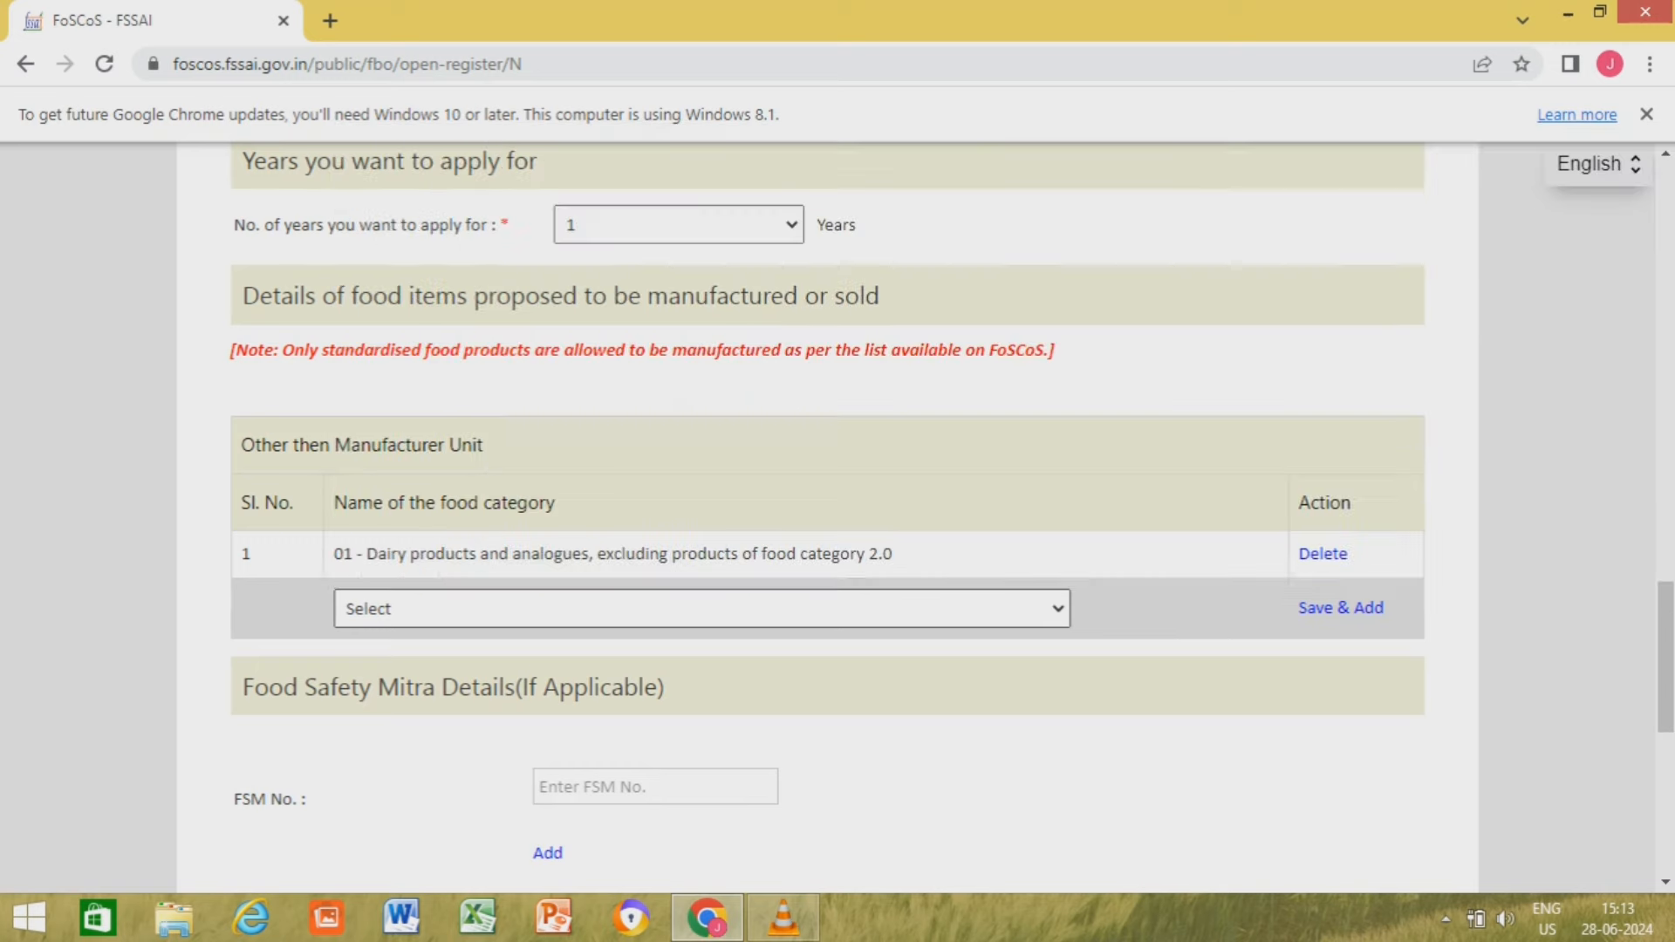
click(1341, 608)
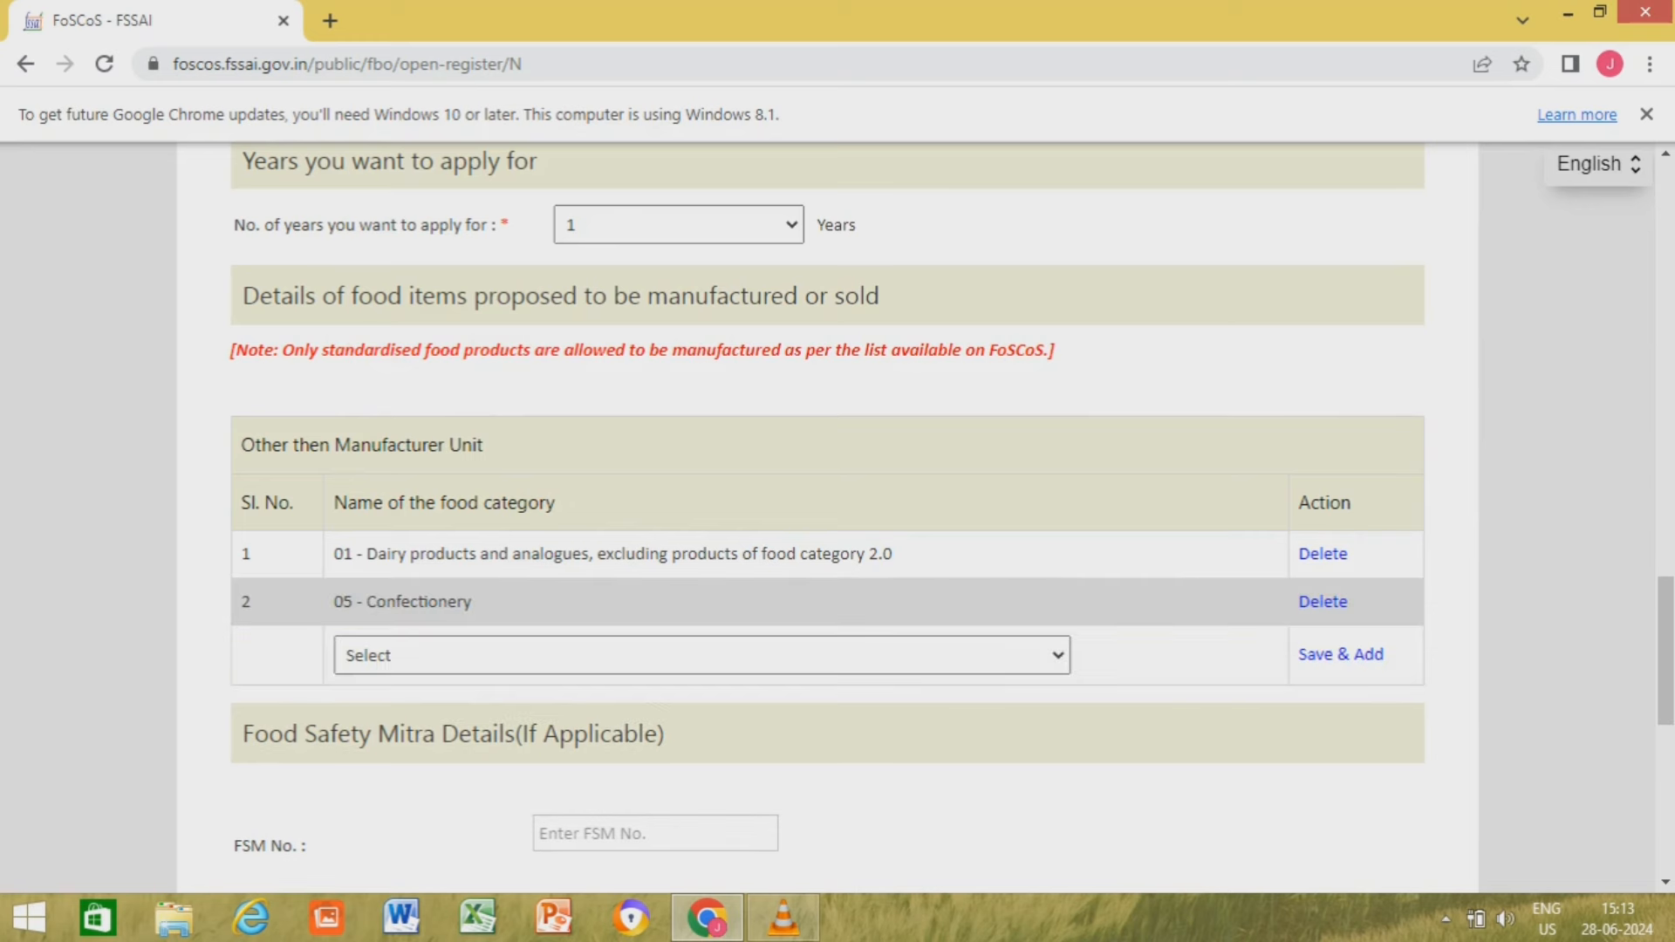
Step: Add categories 12 Salts/spices/soups/sauces, 14 Beverages and 15 Ready-to-eat savouries
click(701, 655)
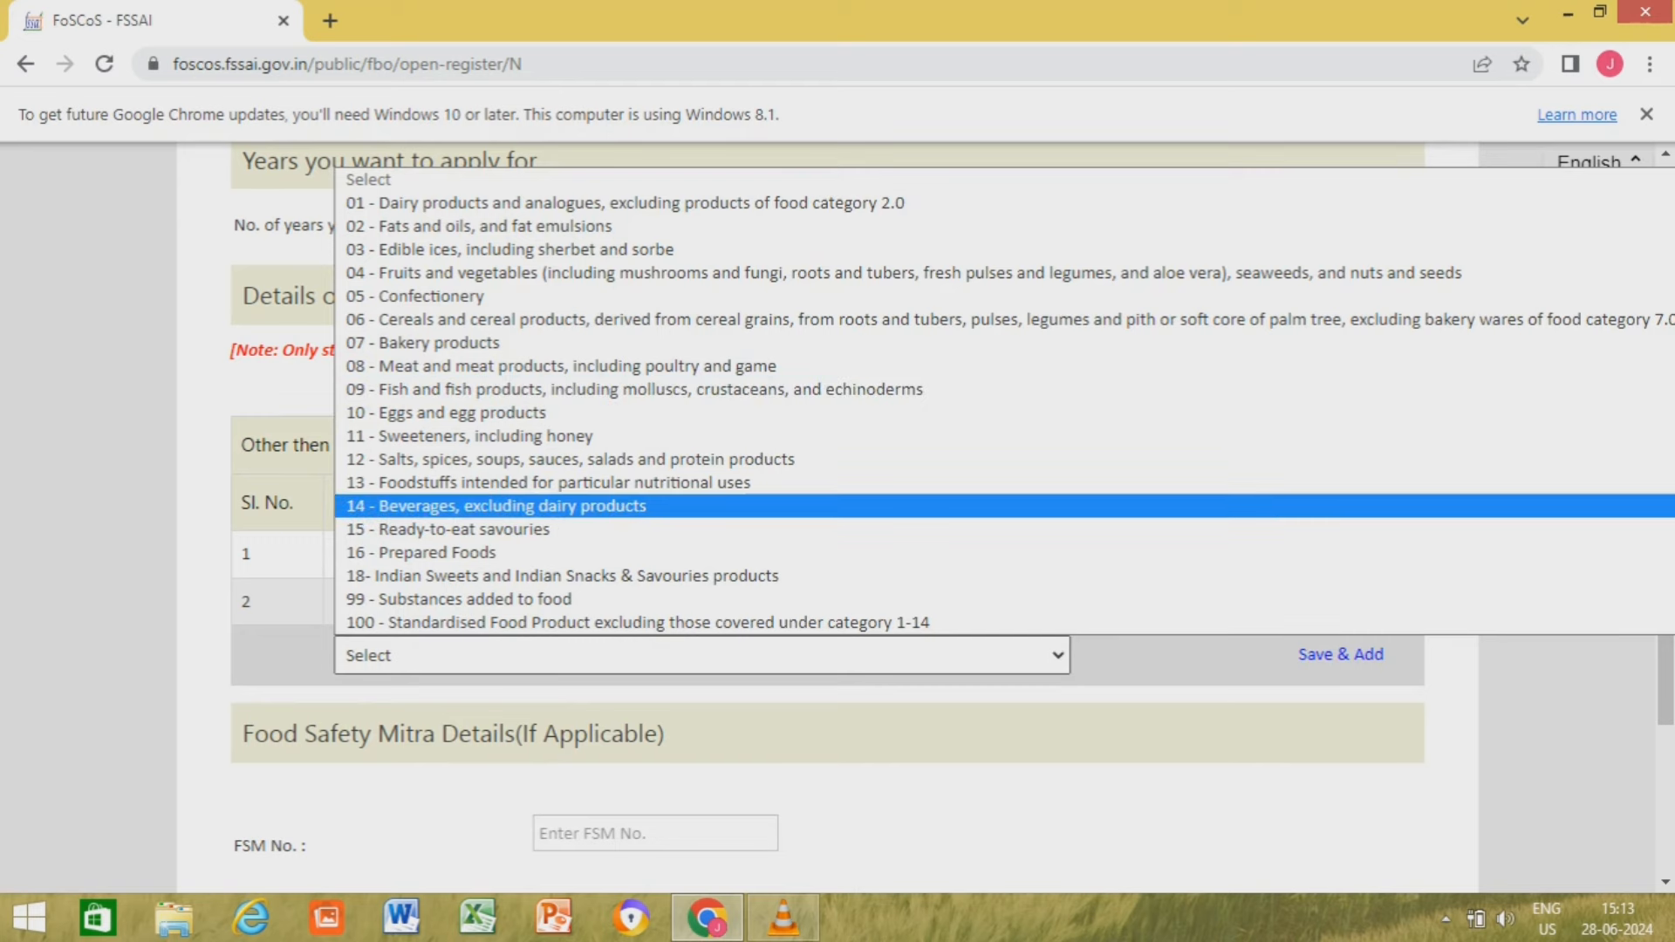
click(567, 459)
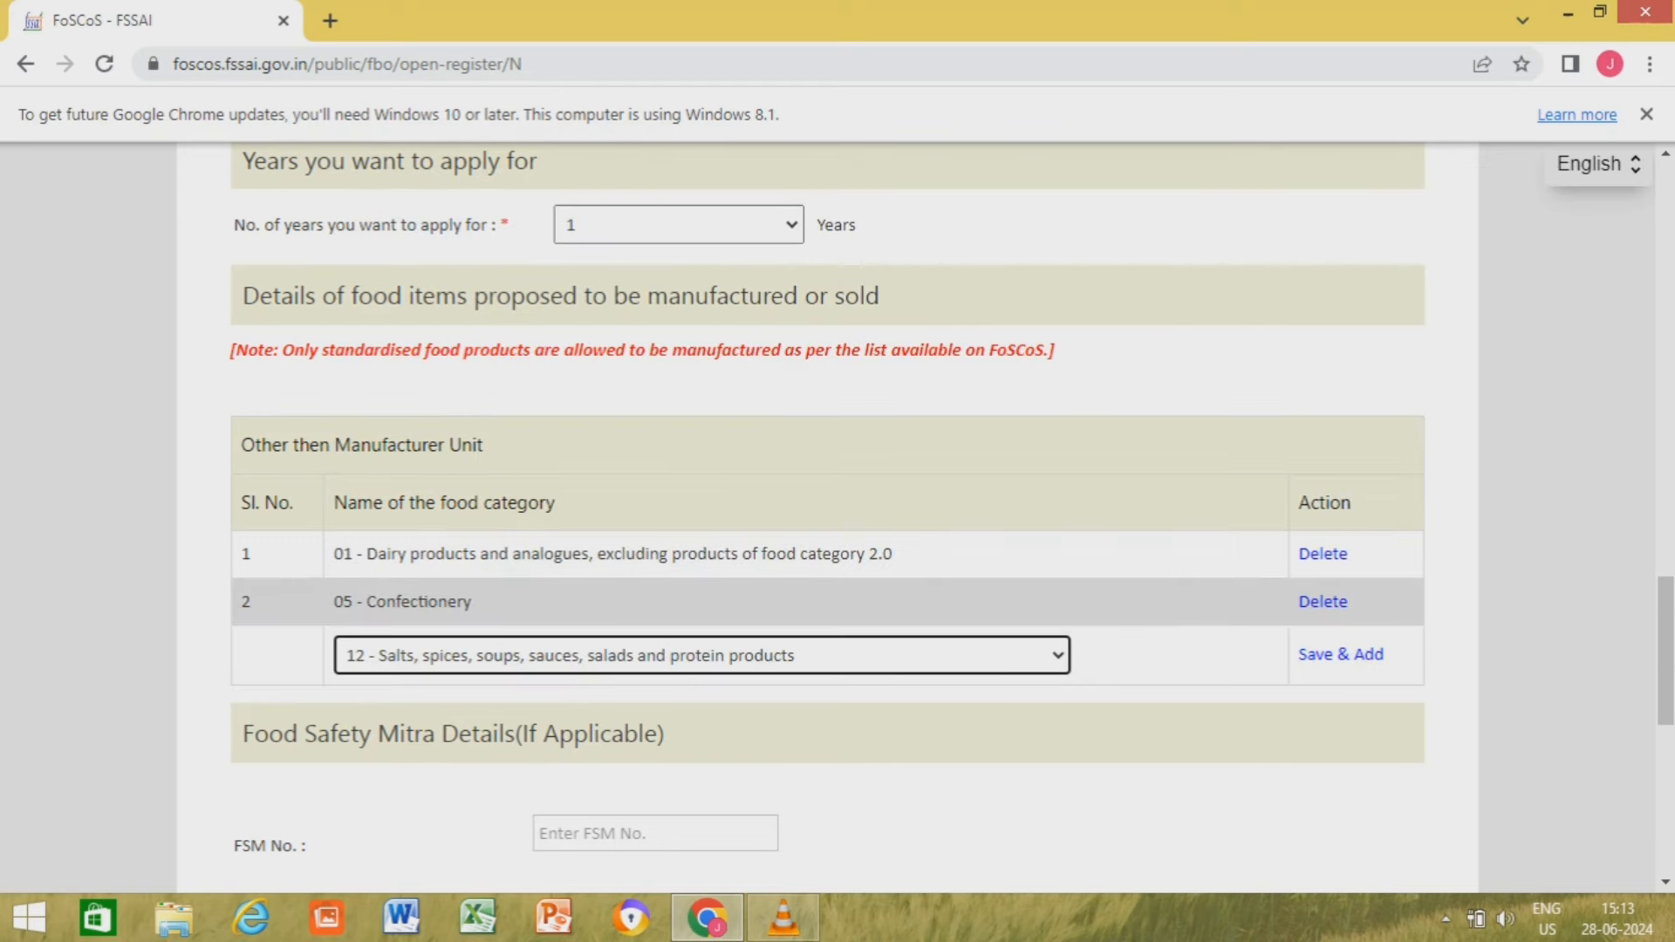
click(1341, 654)
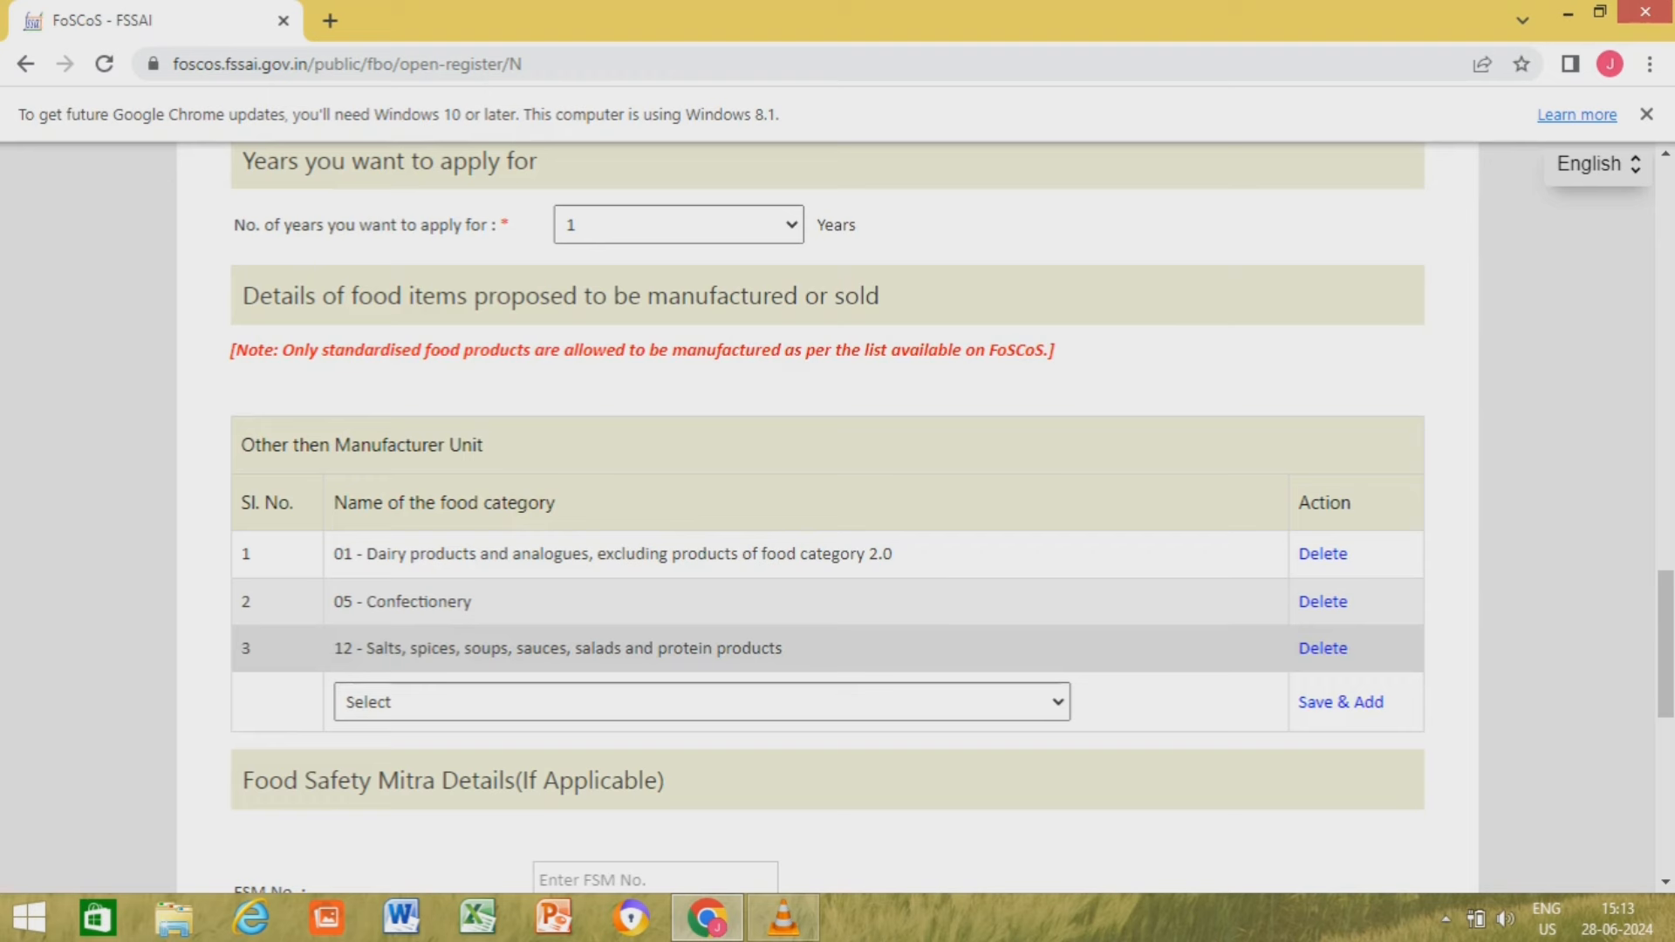
click(701, 702)
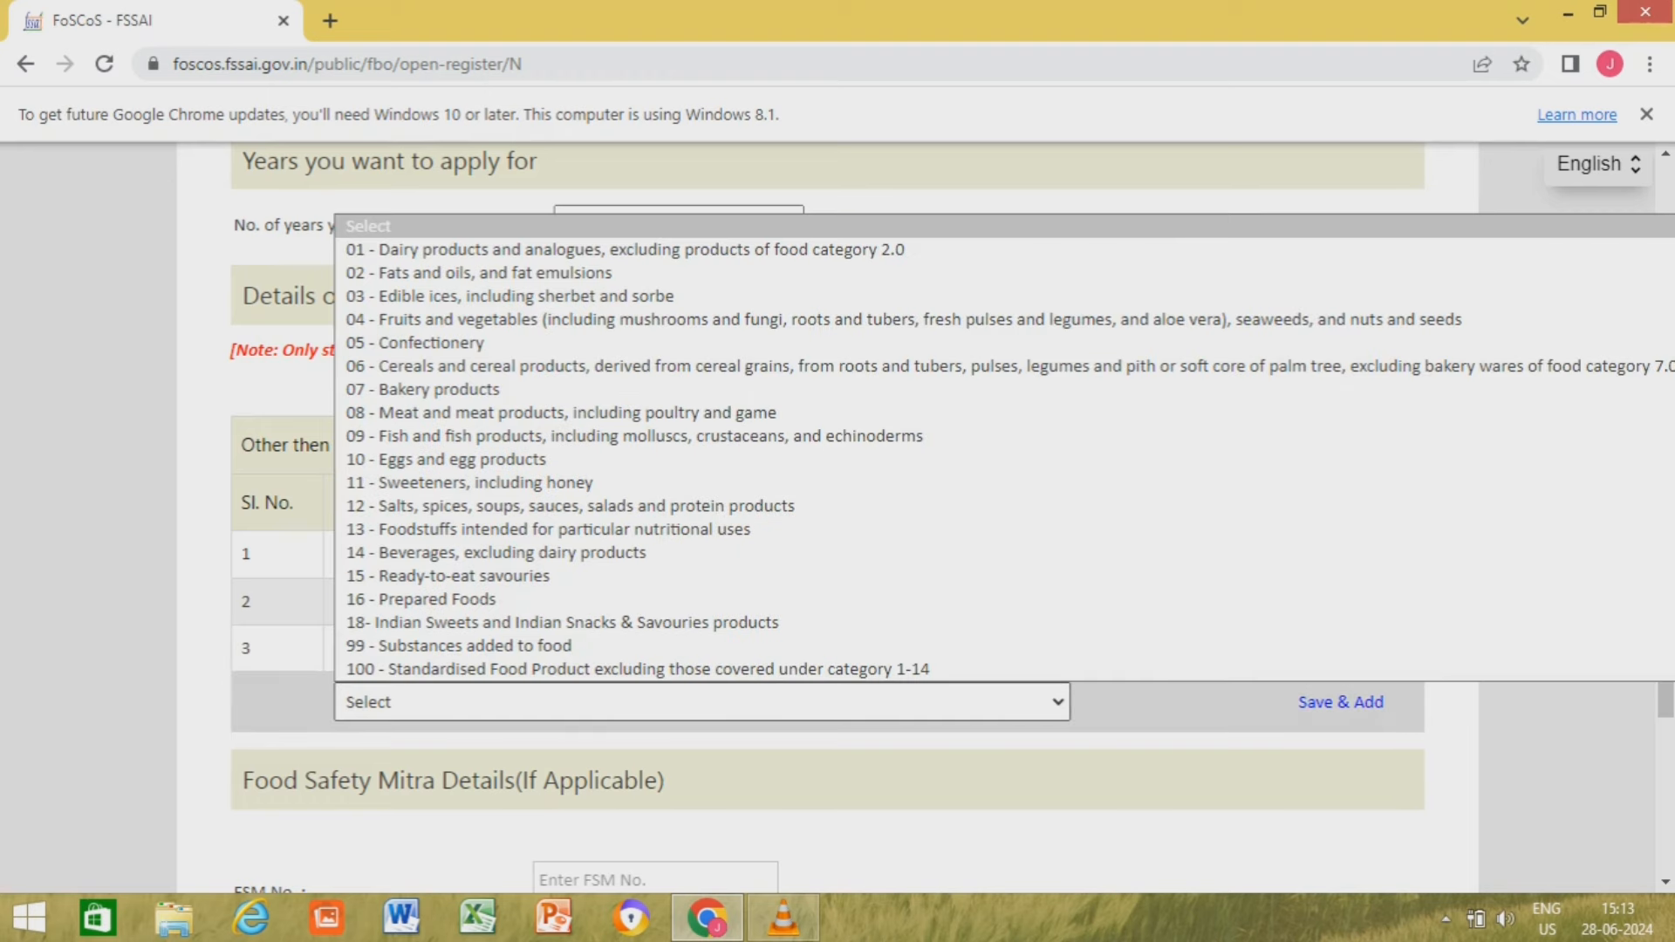
click(567, 553)
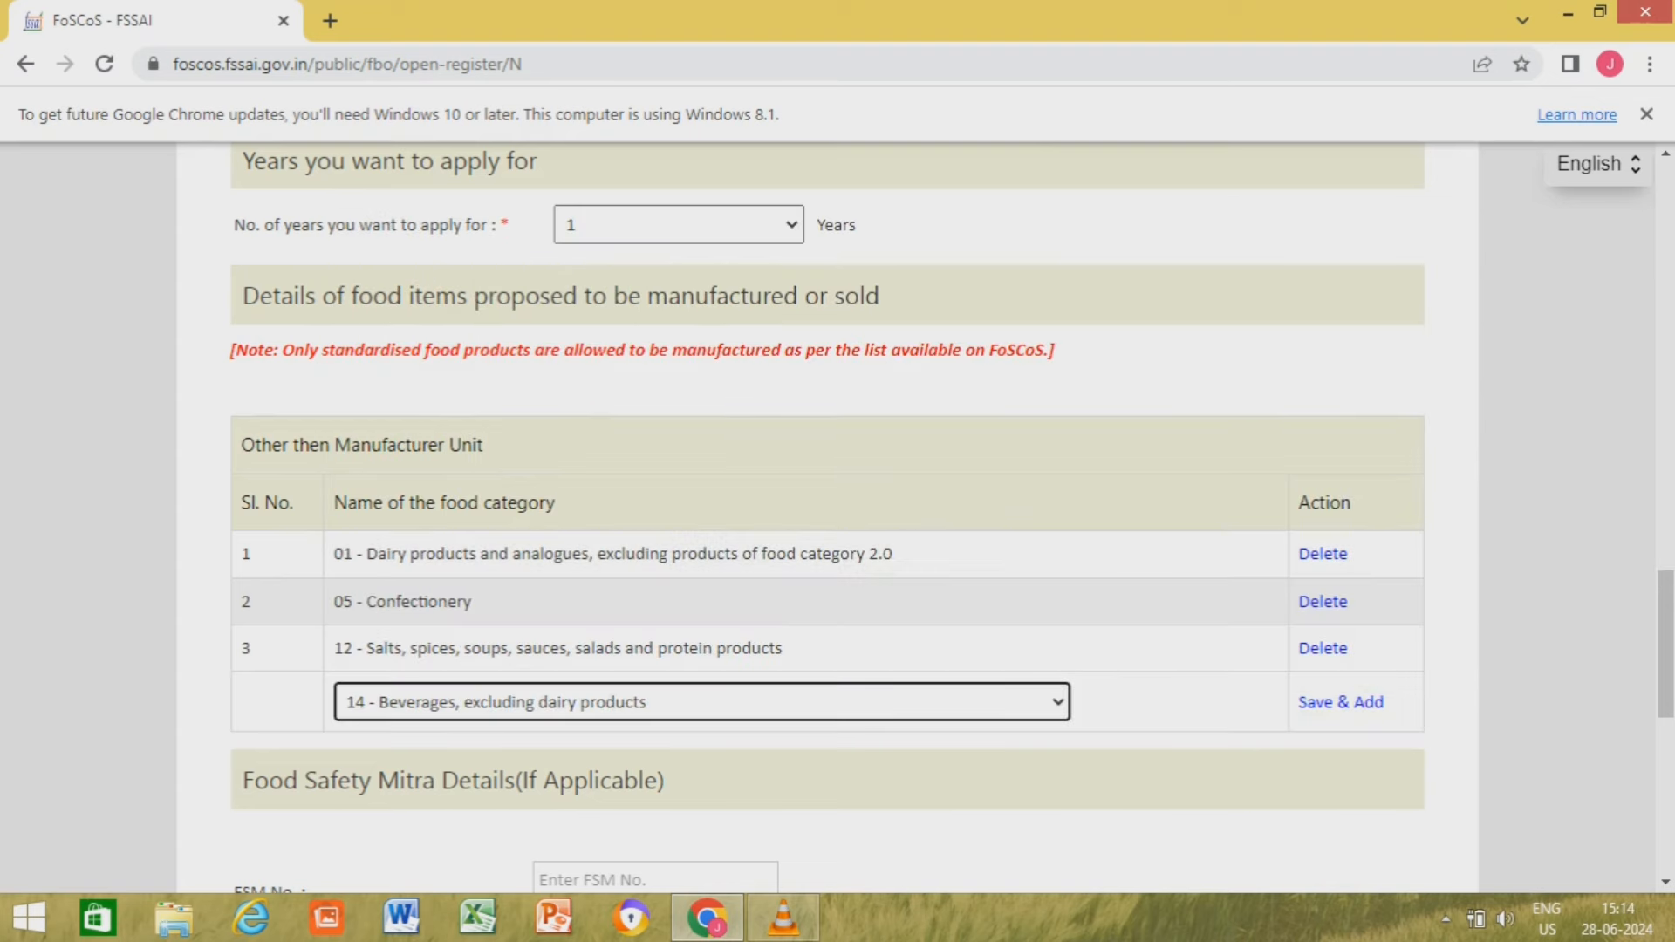
click(1340, 702)
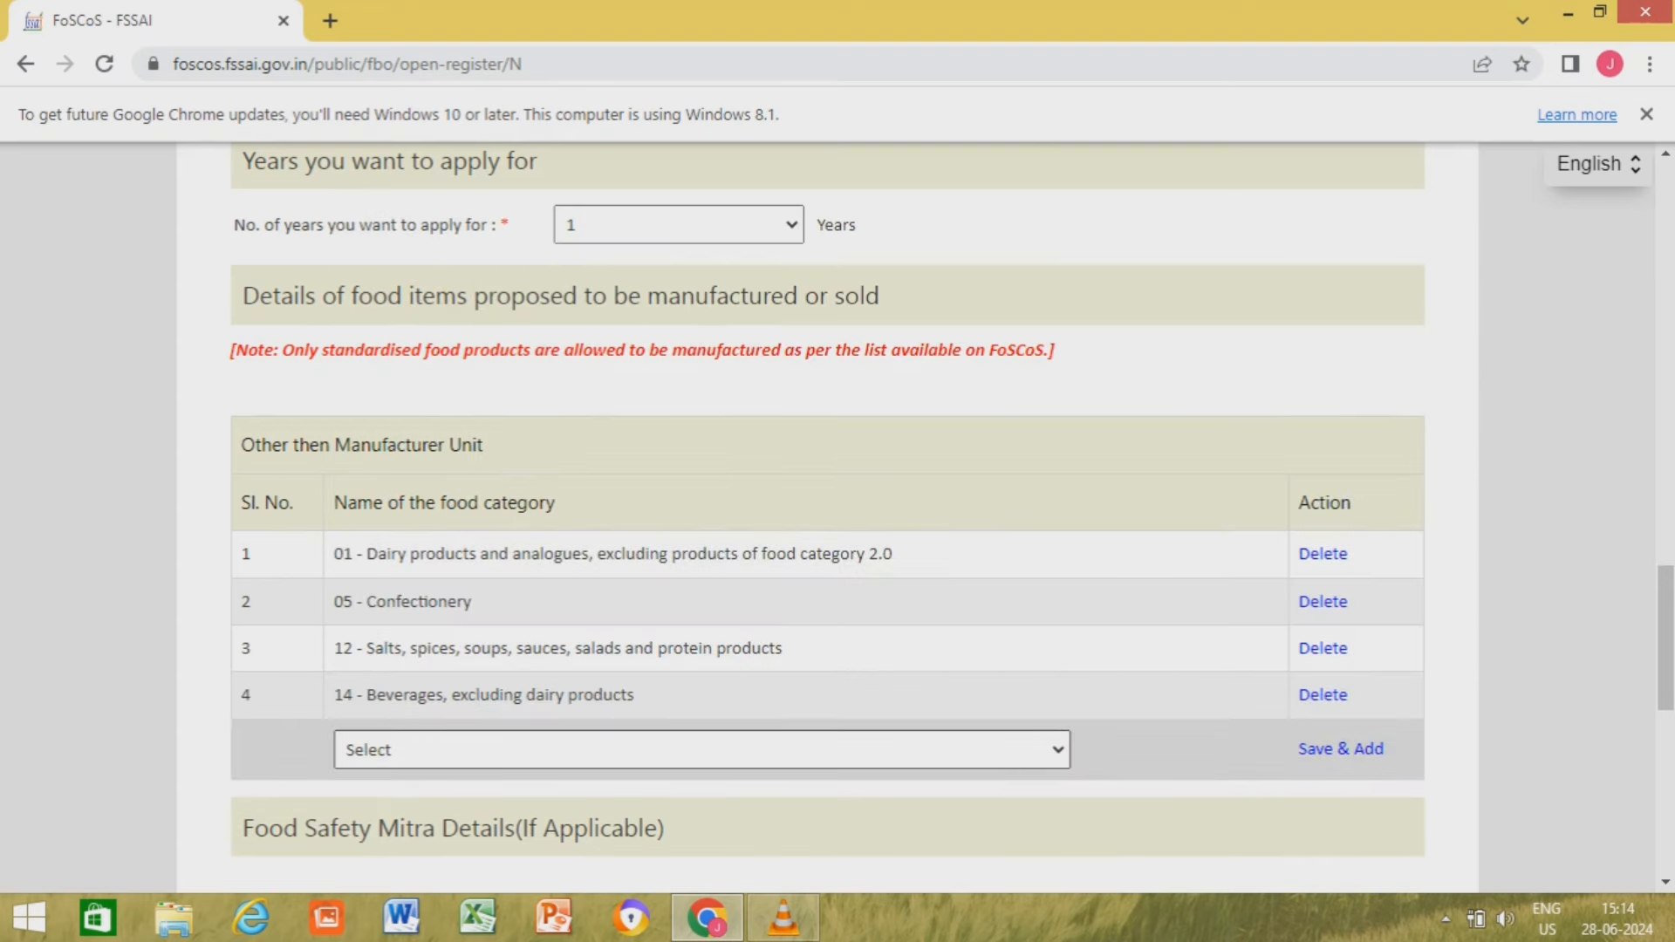
click(702, 749)
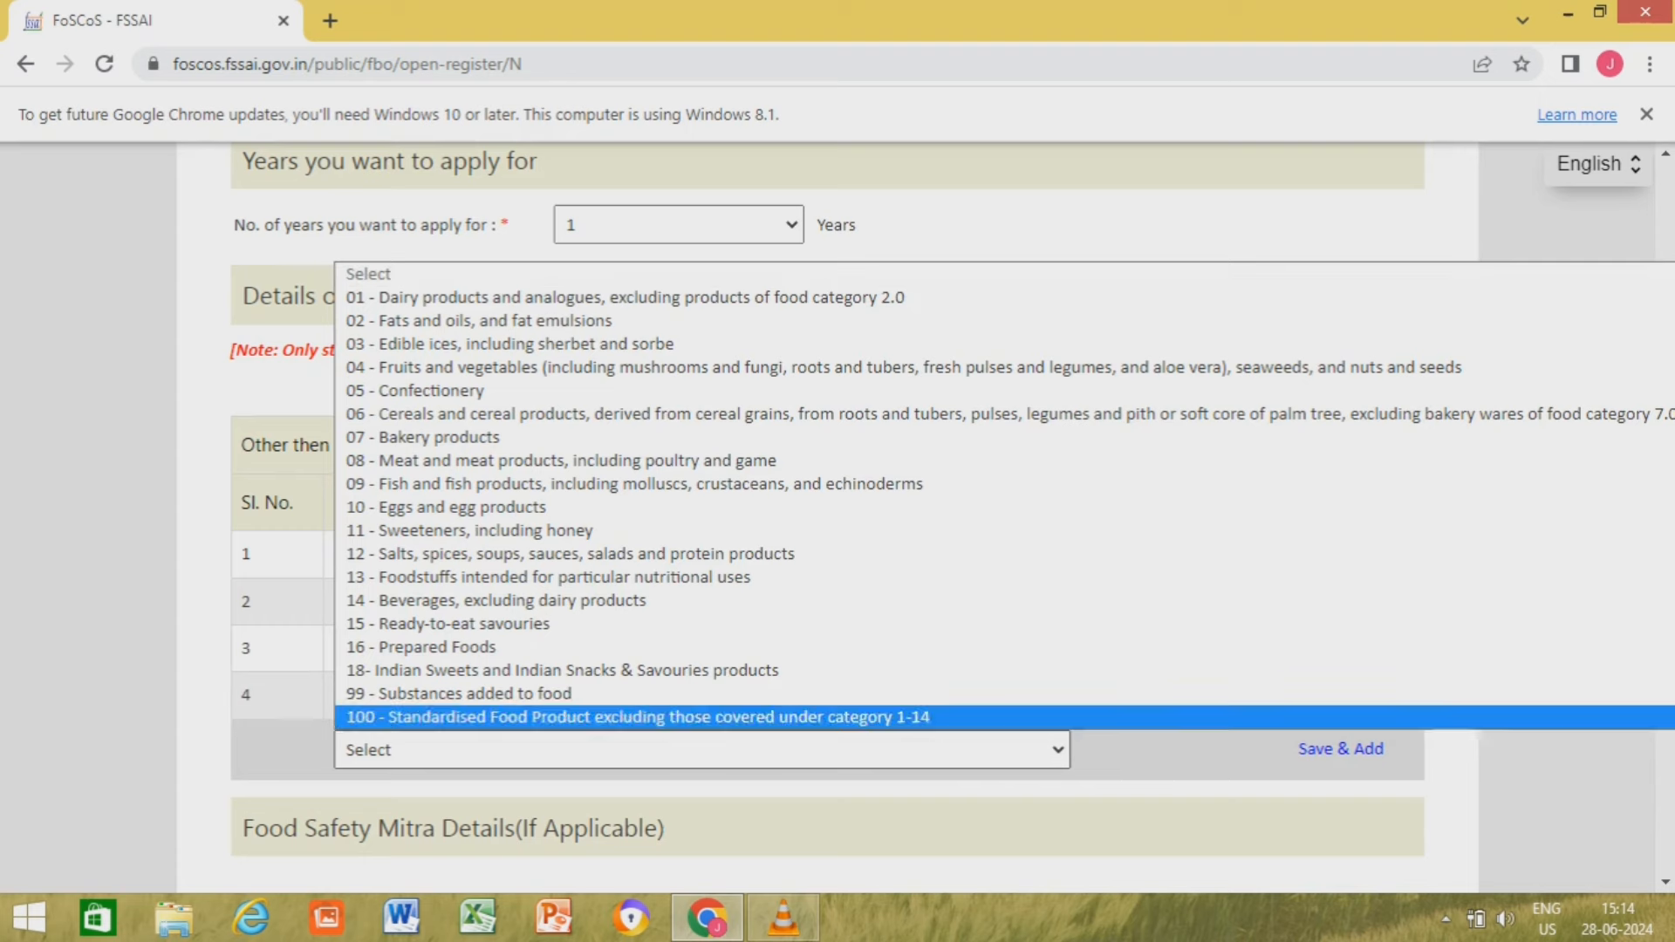
click(448, 623)
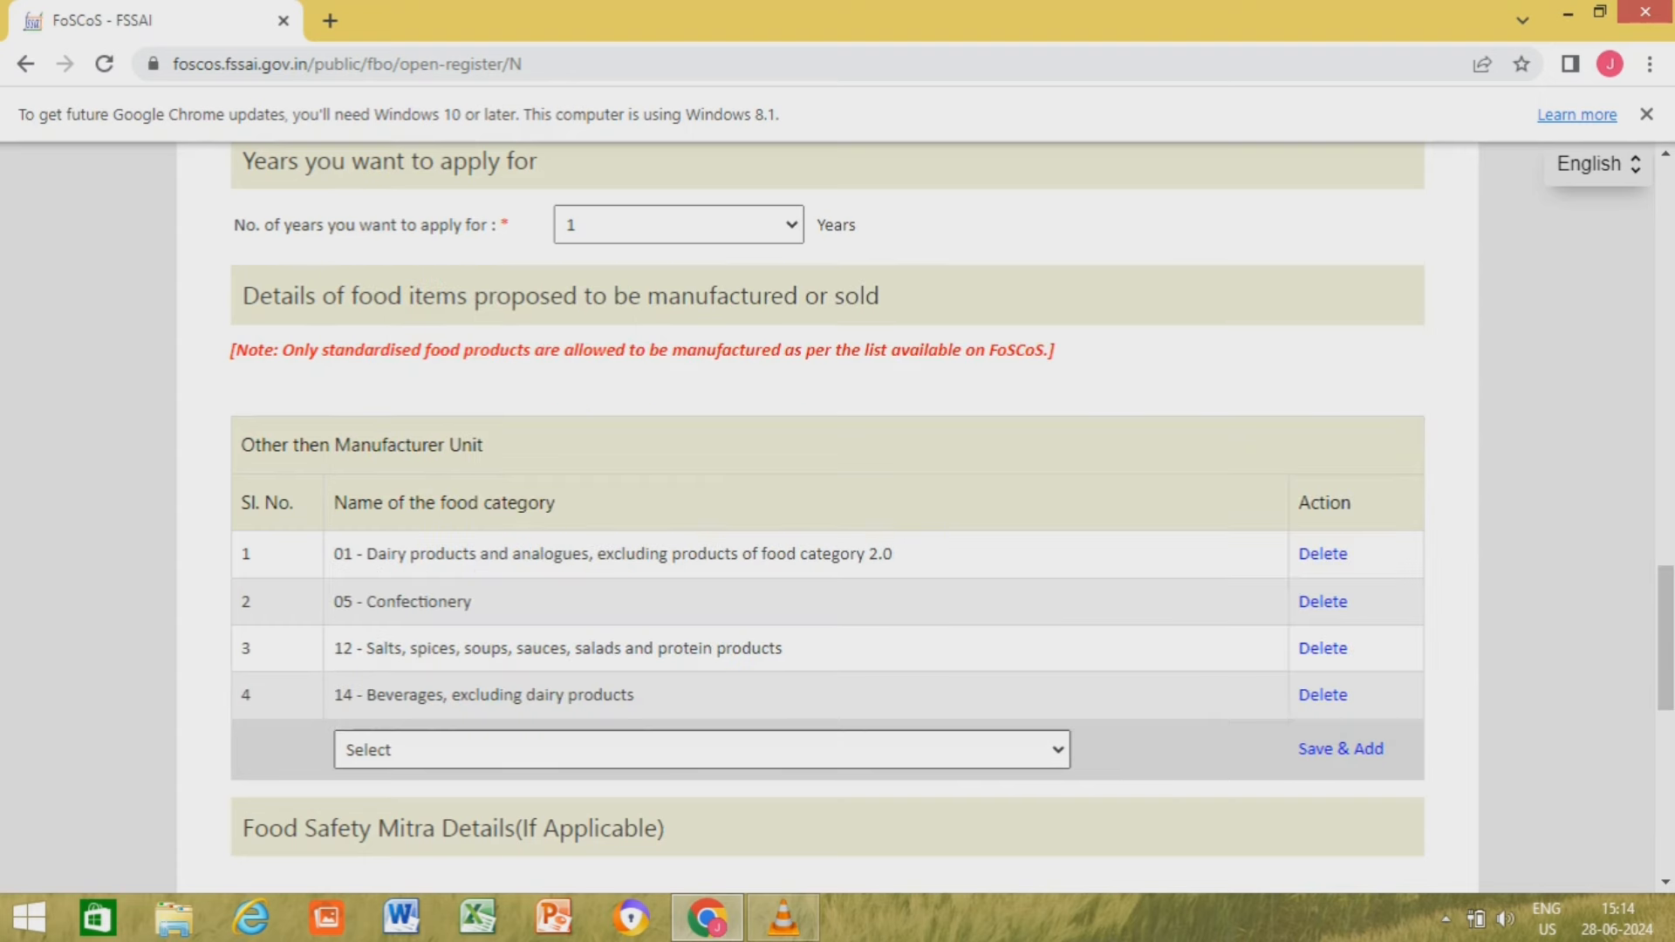
click(1341, 749)
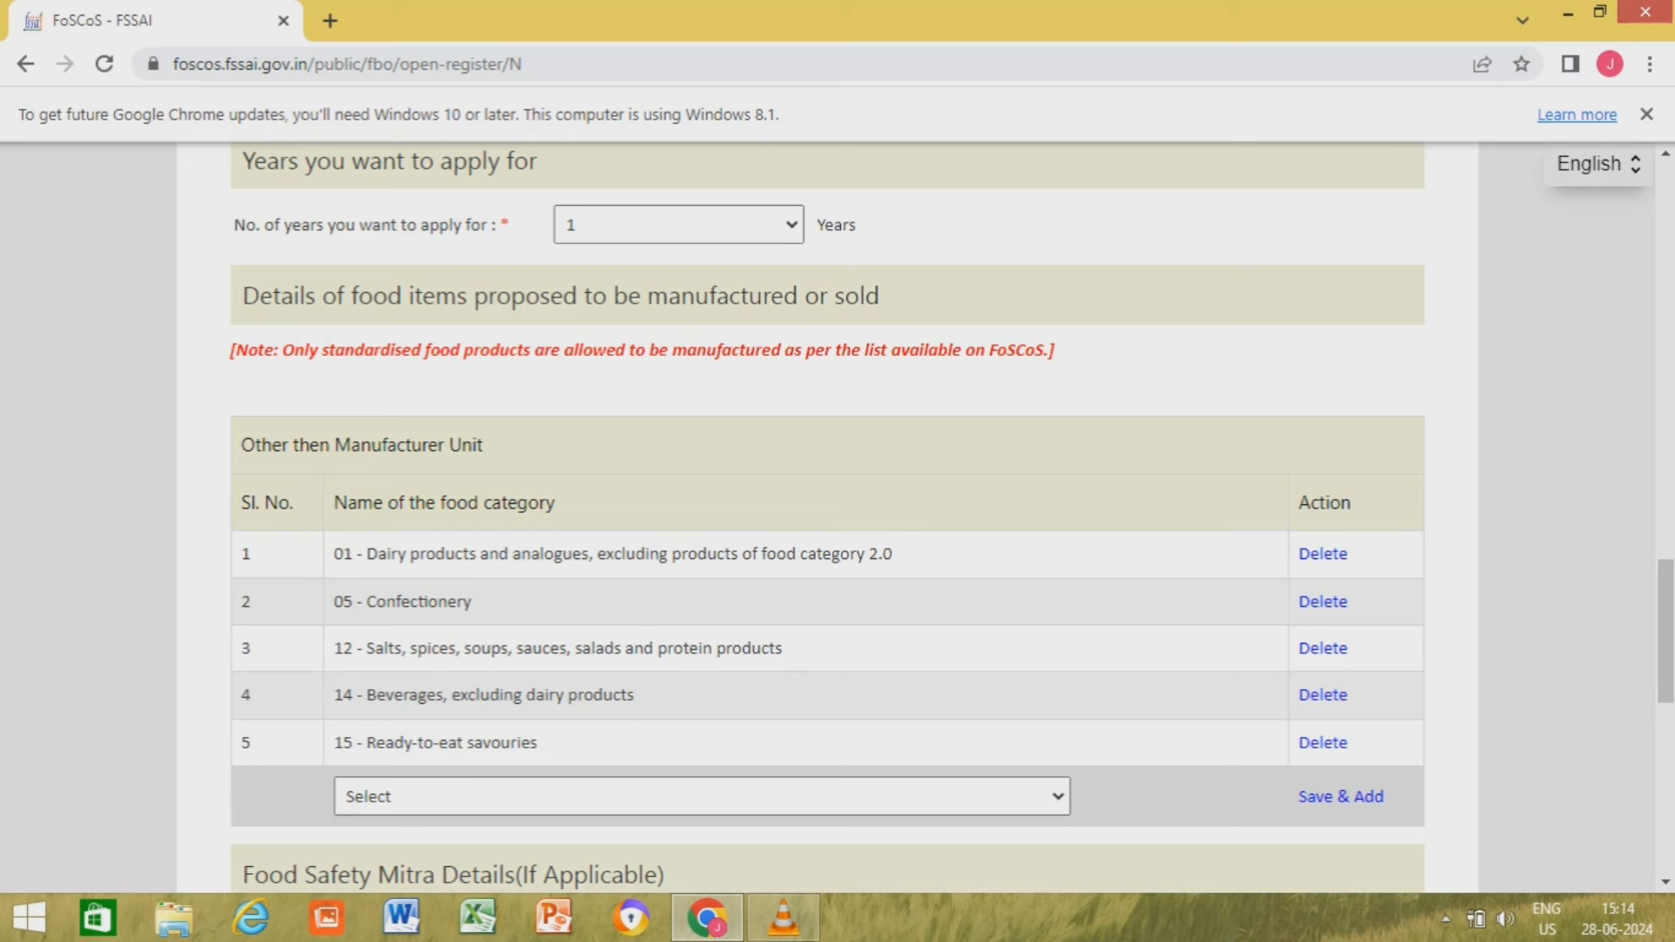
Step: After the empty-row error, choose 99 - Substances added to food and Save & Add it
click(1340, 796)
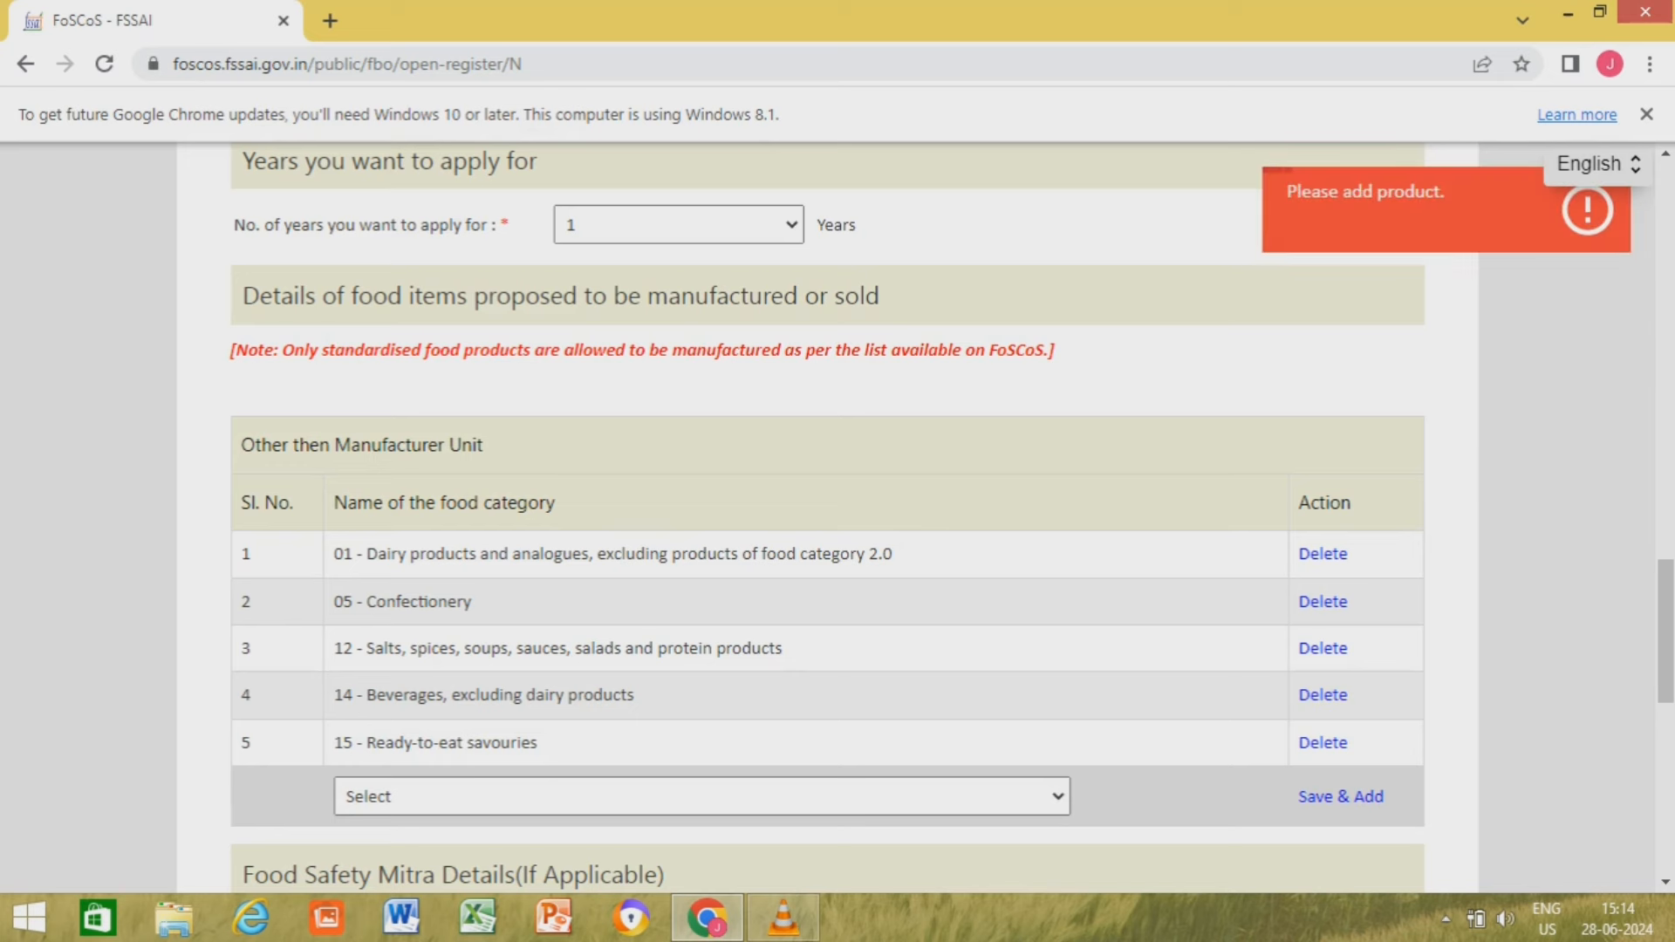
click(1340, 797)
click(872, 796)
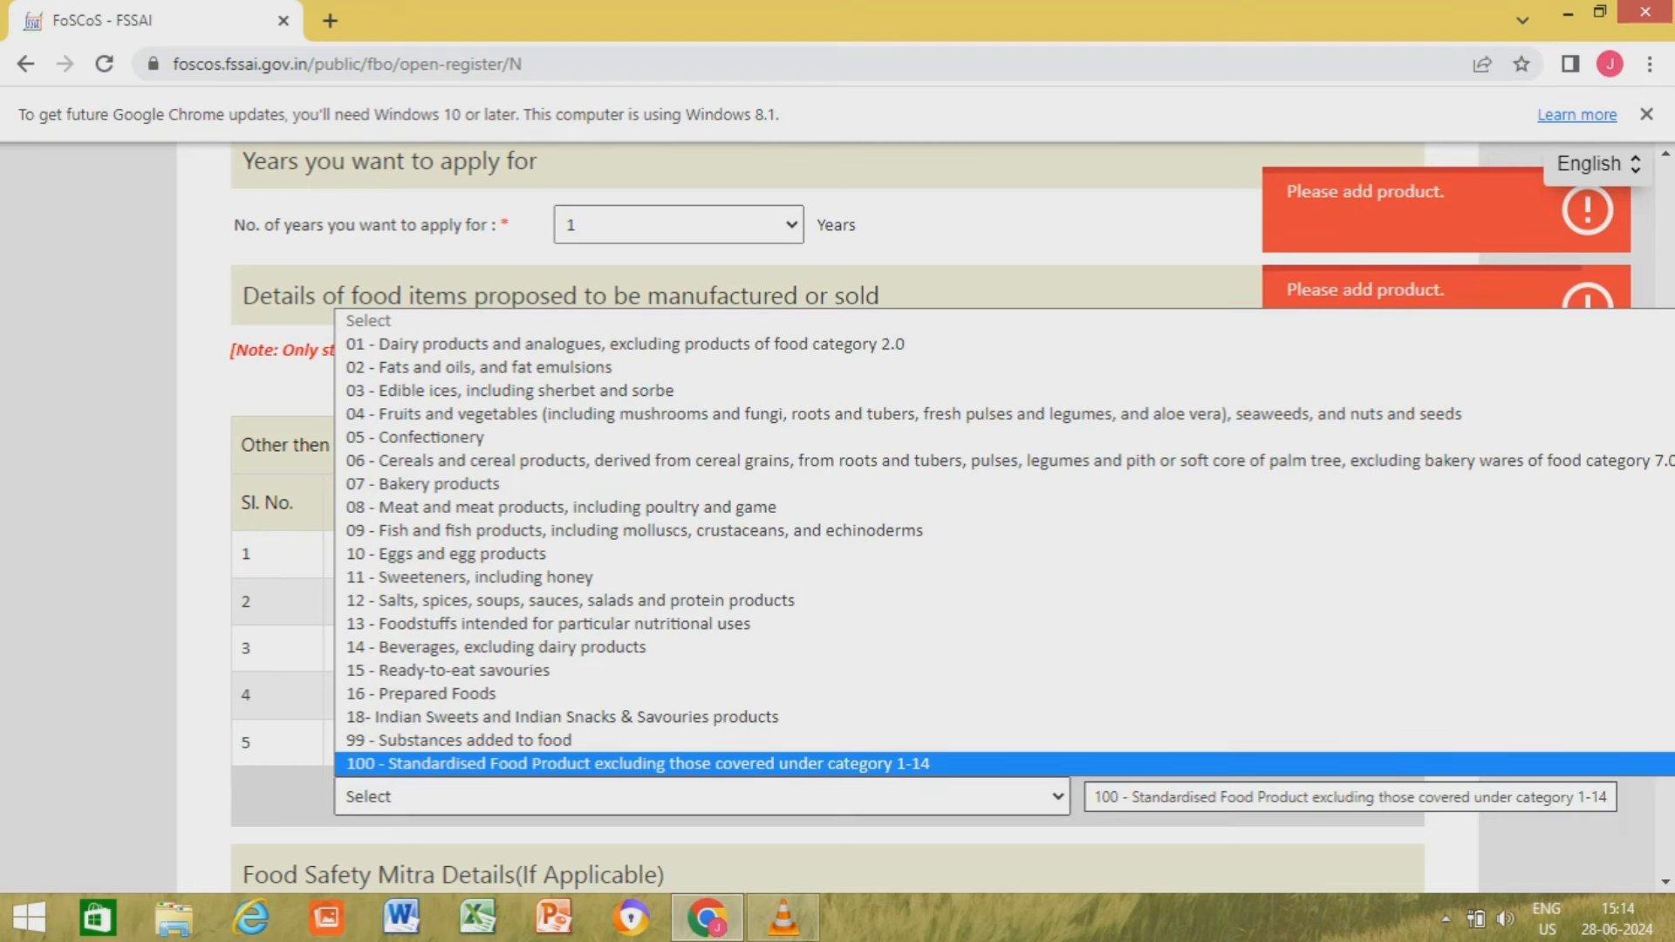
click(1052, 796)
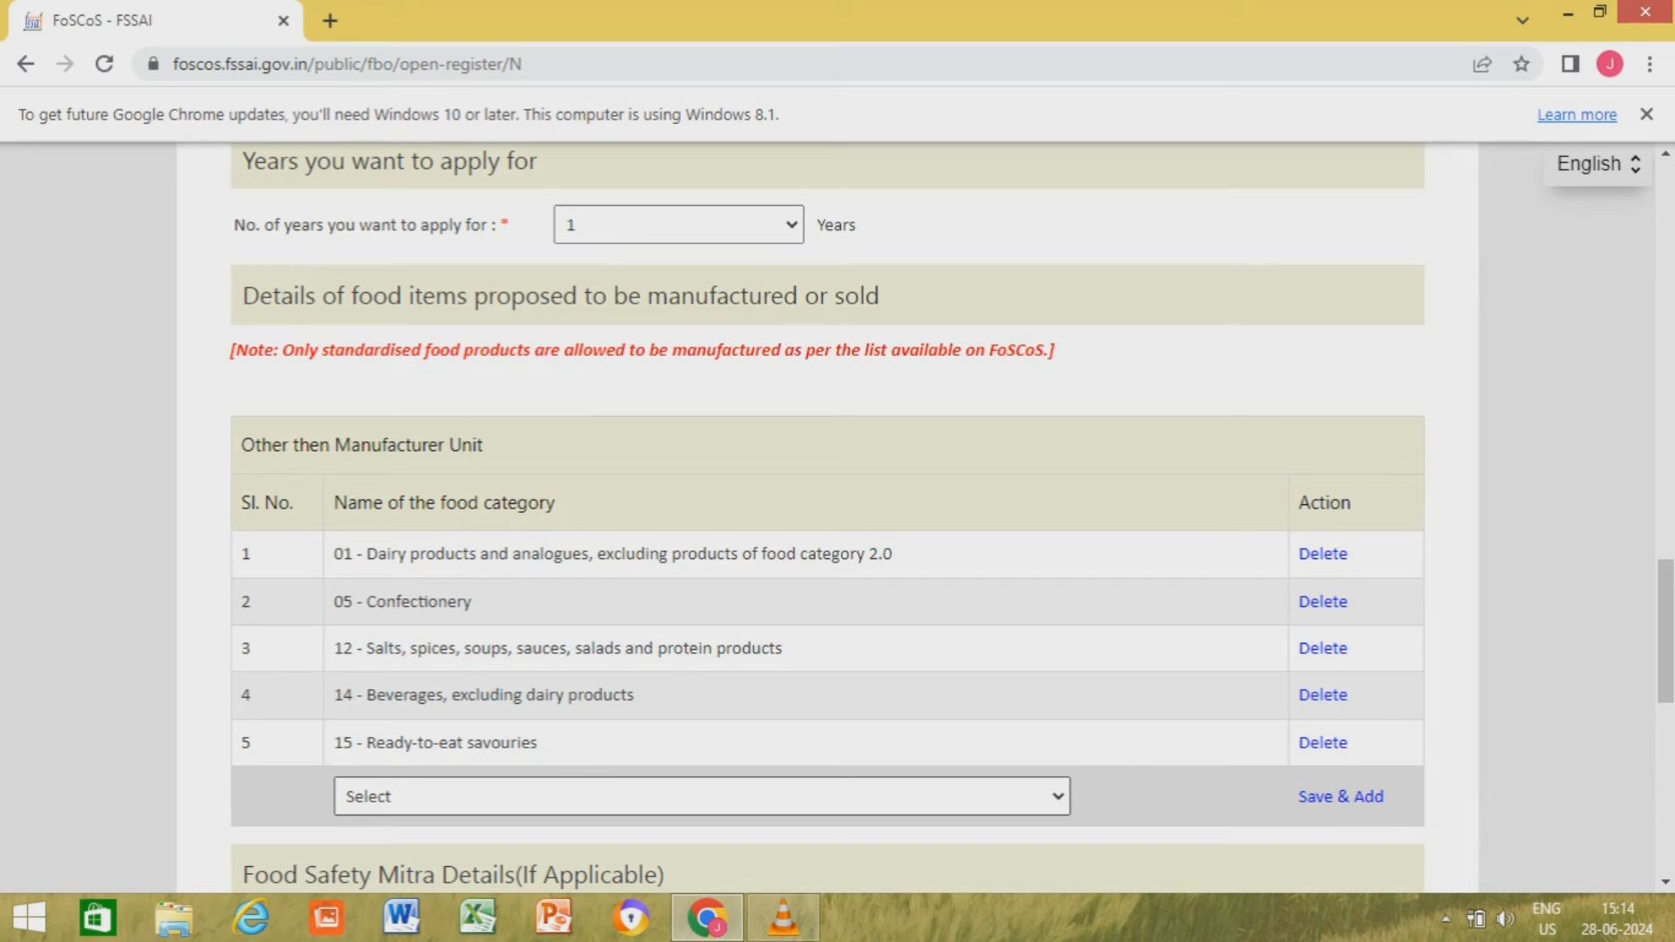
click(1052, 797)
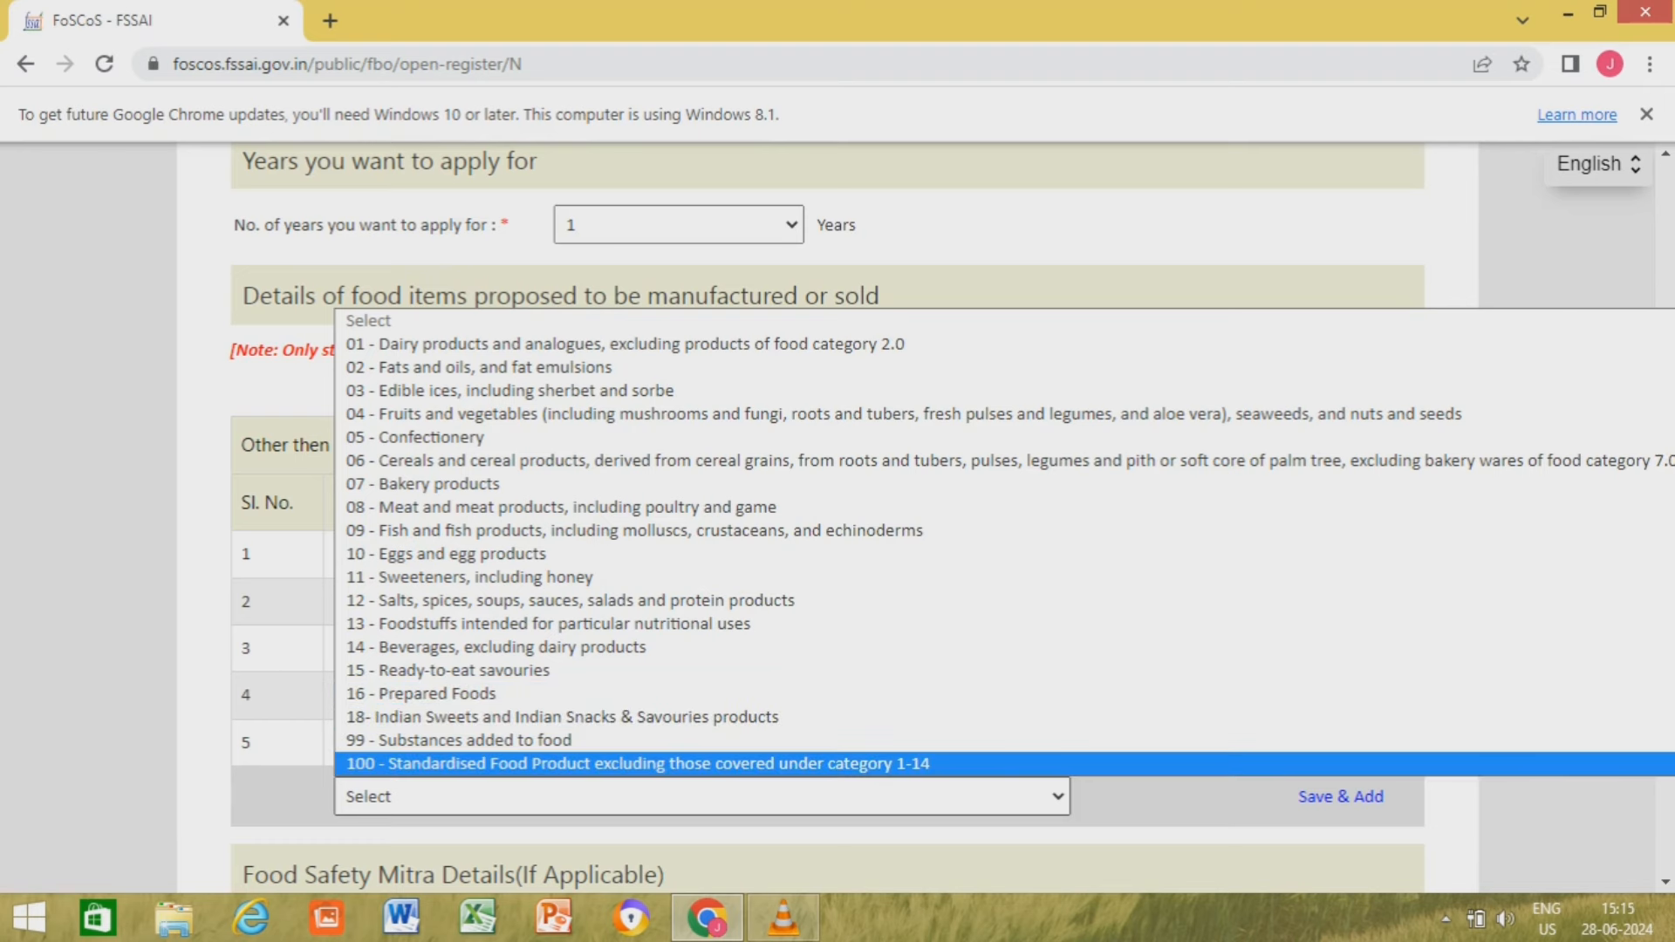
click(458, 740)
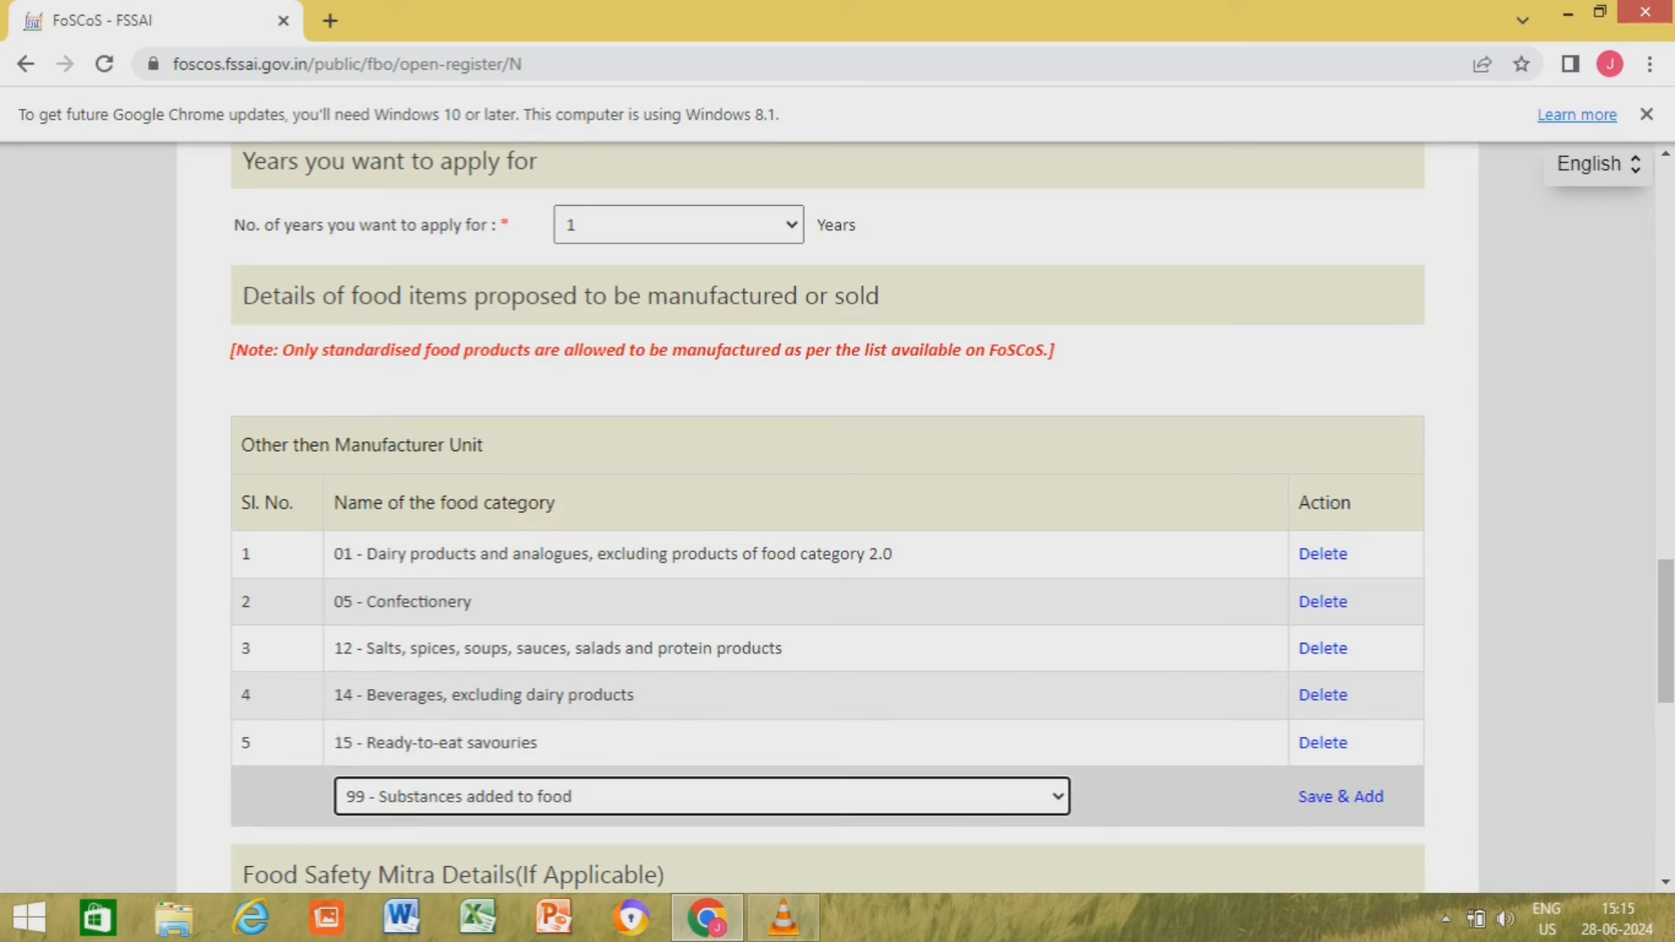
click(1341, 796)
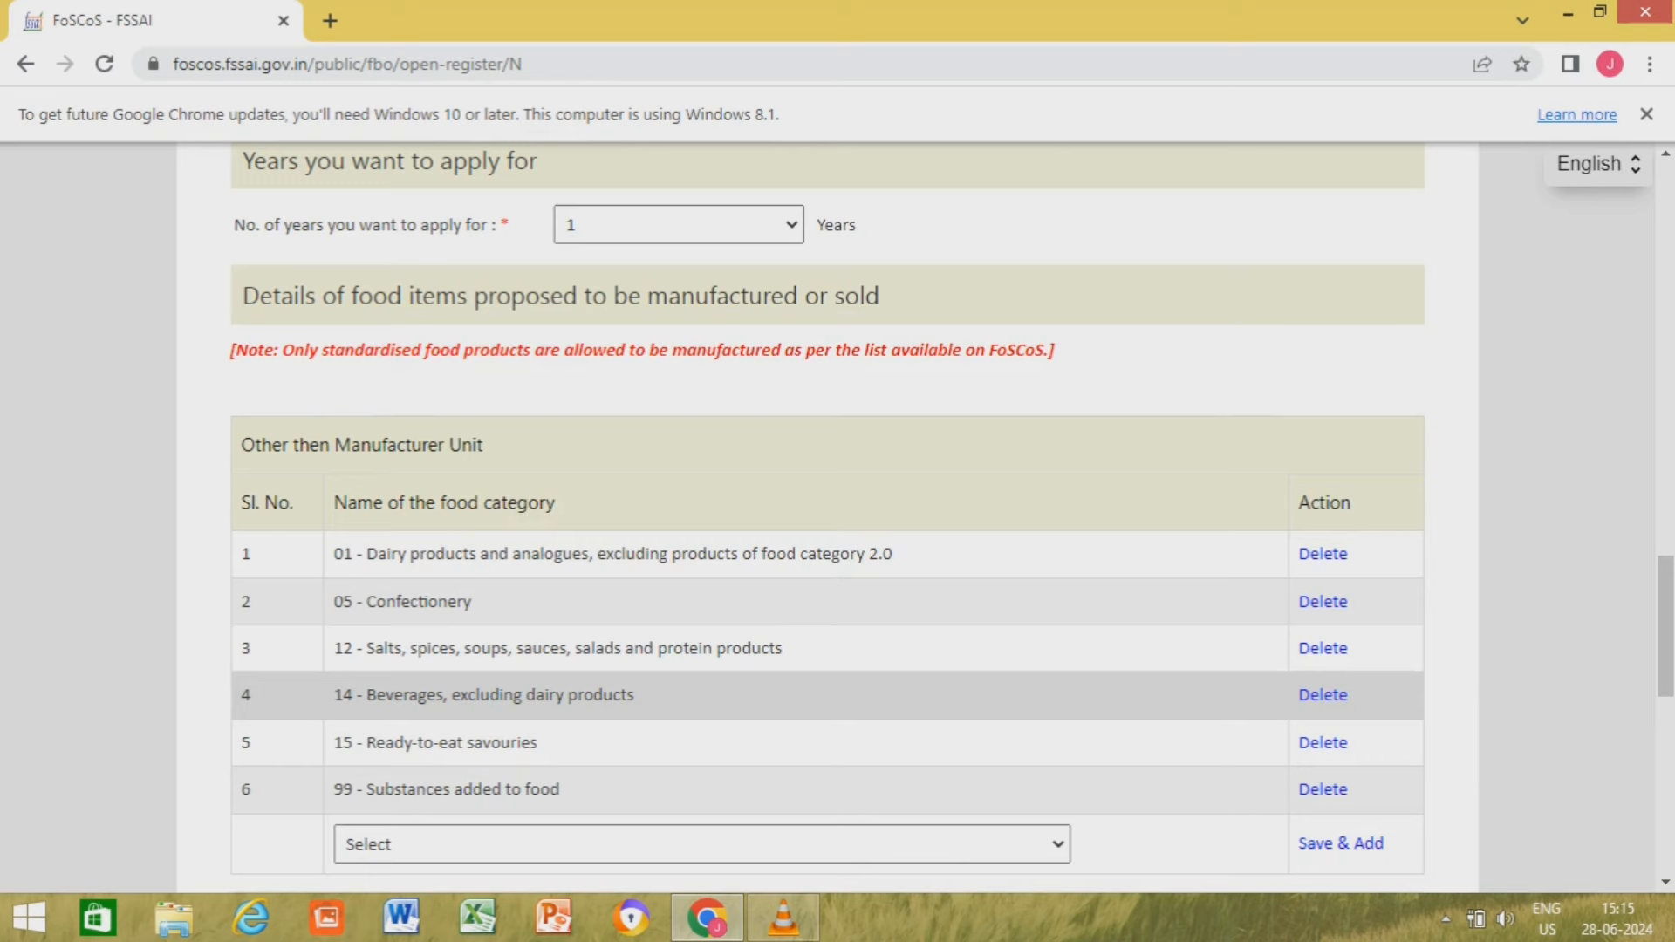
Step: Set the primary contact's Belongs To as Self, enter the mobile number, and submit
scroll(785, 602, down, 4)
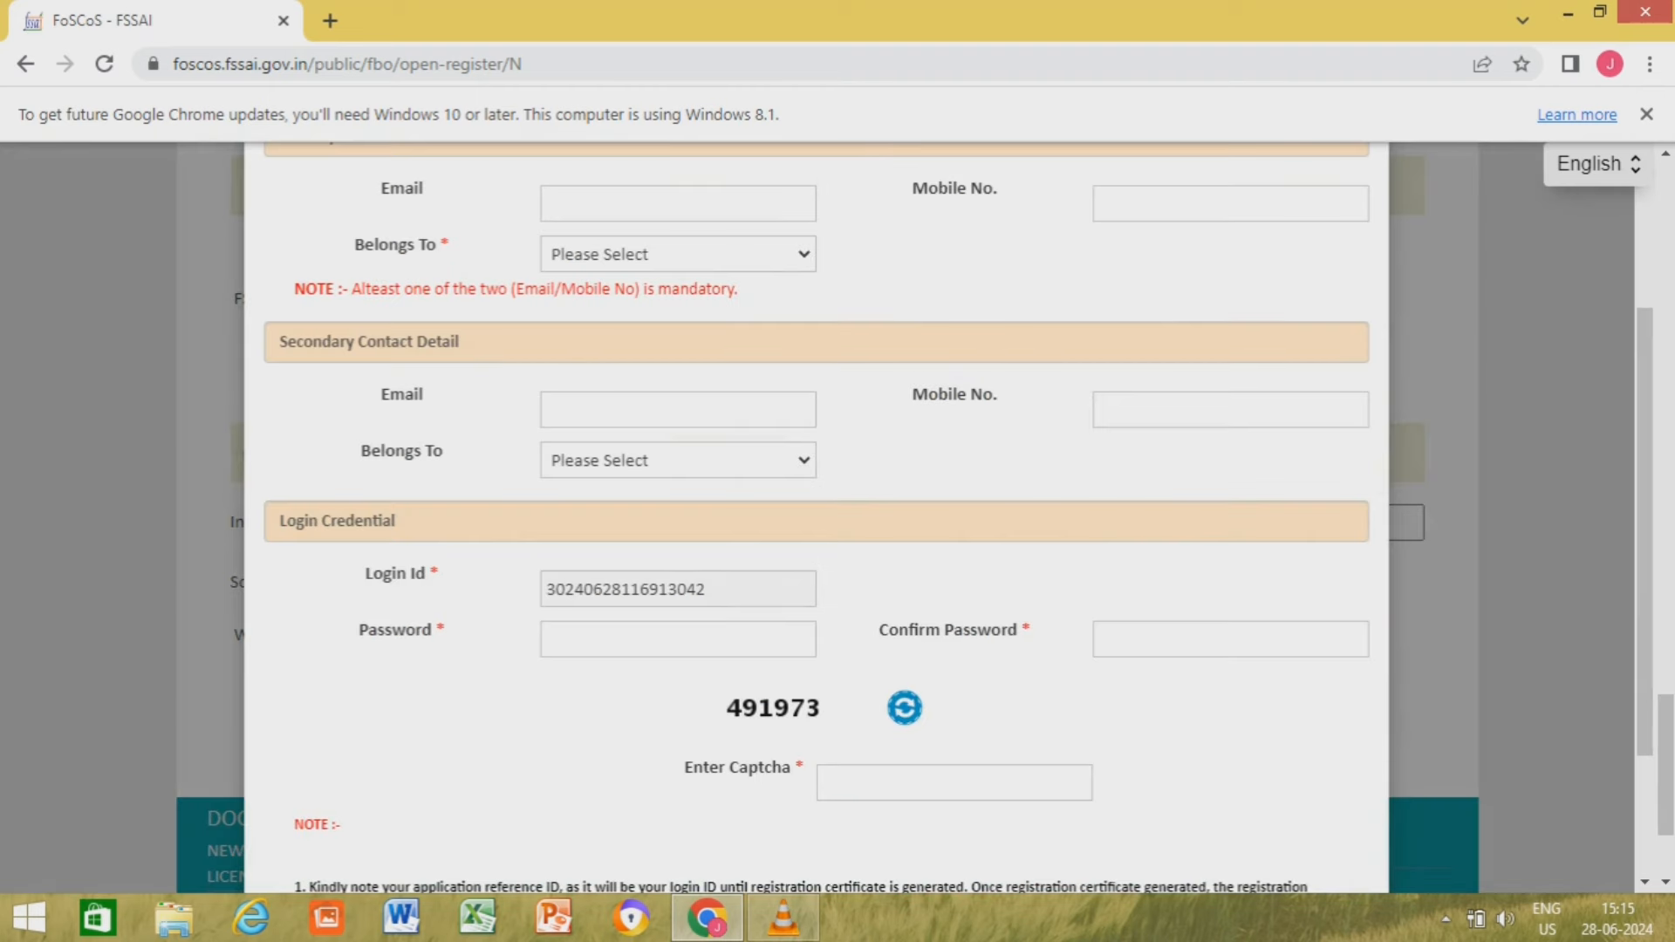
click(678, 254)
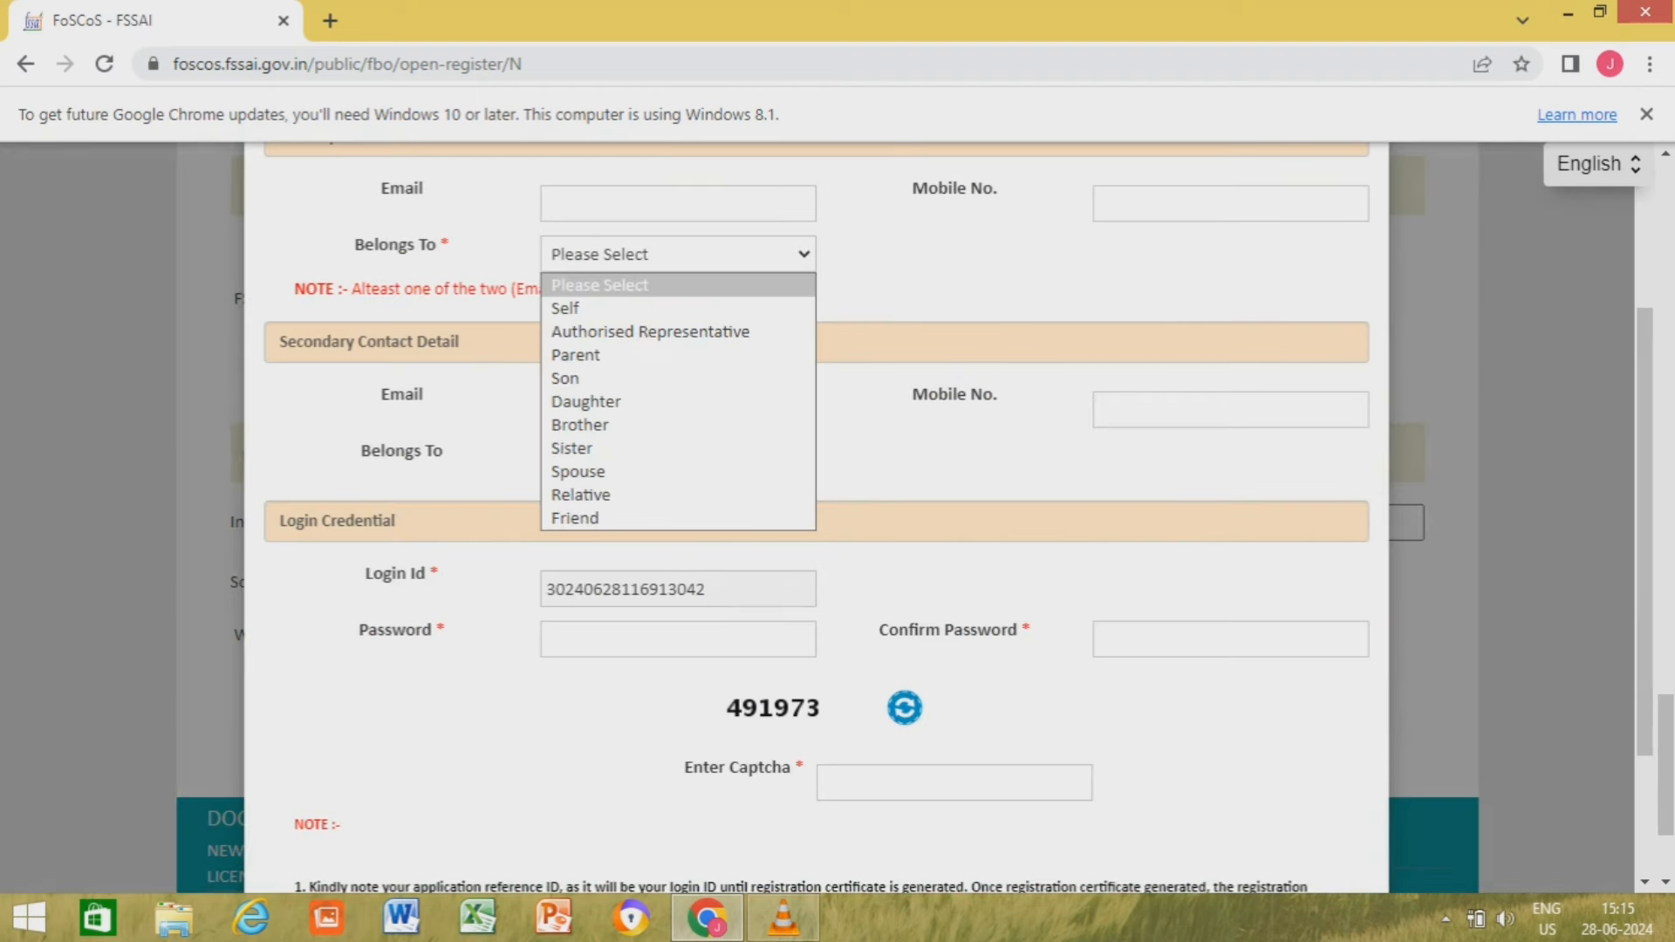
click(611, 309)
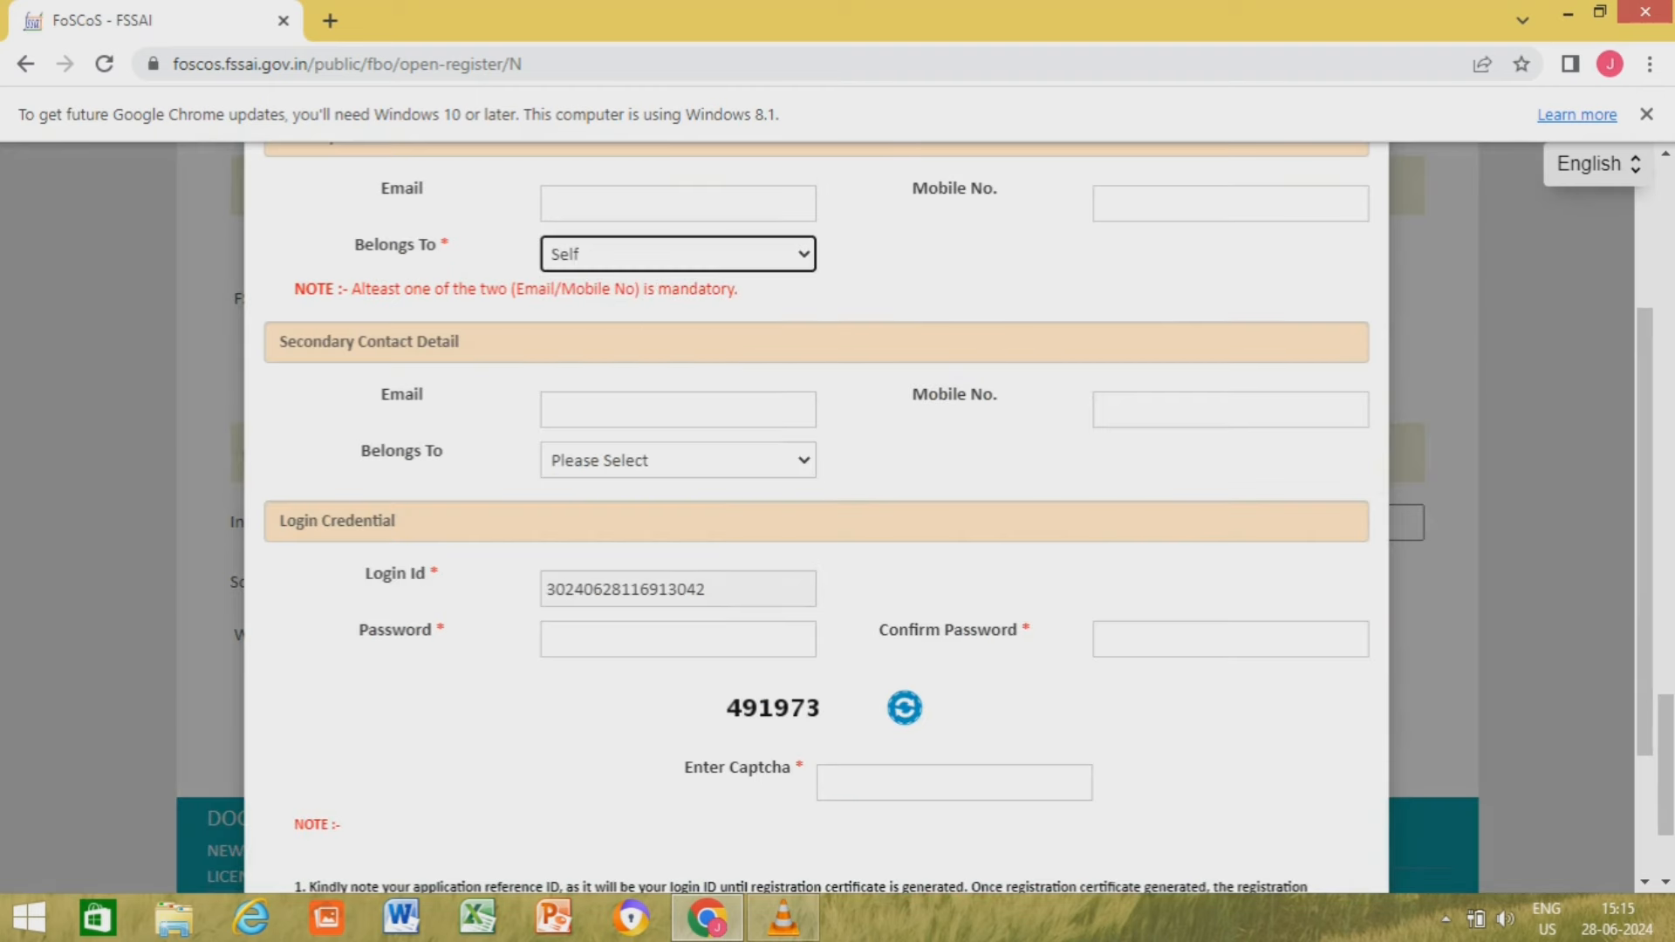
click(1230, 203)
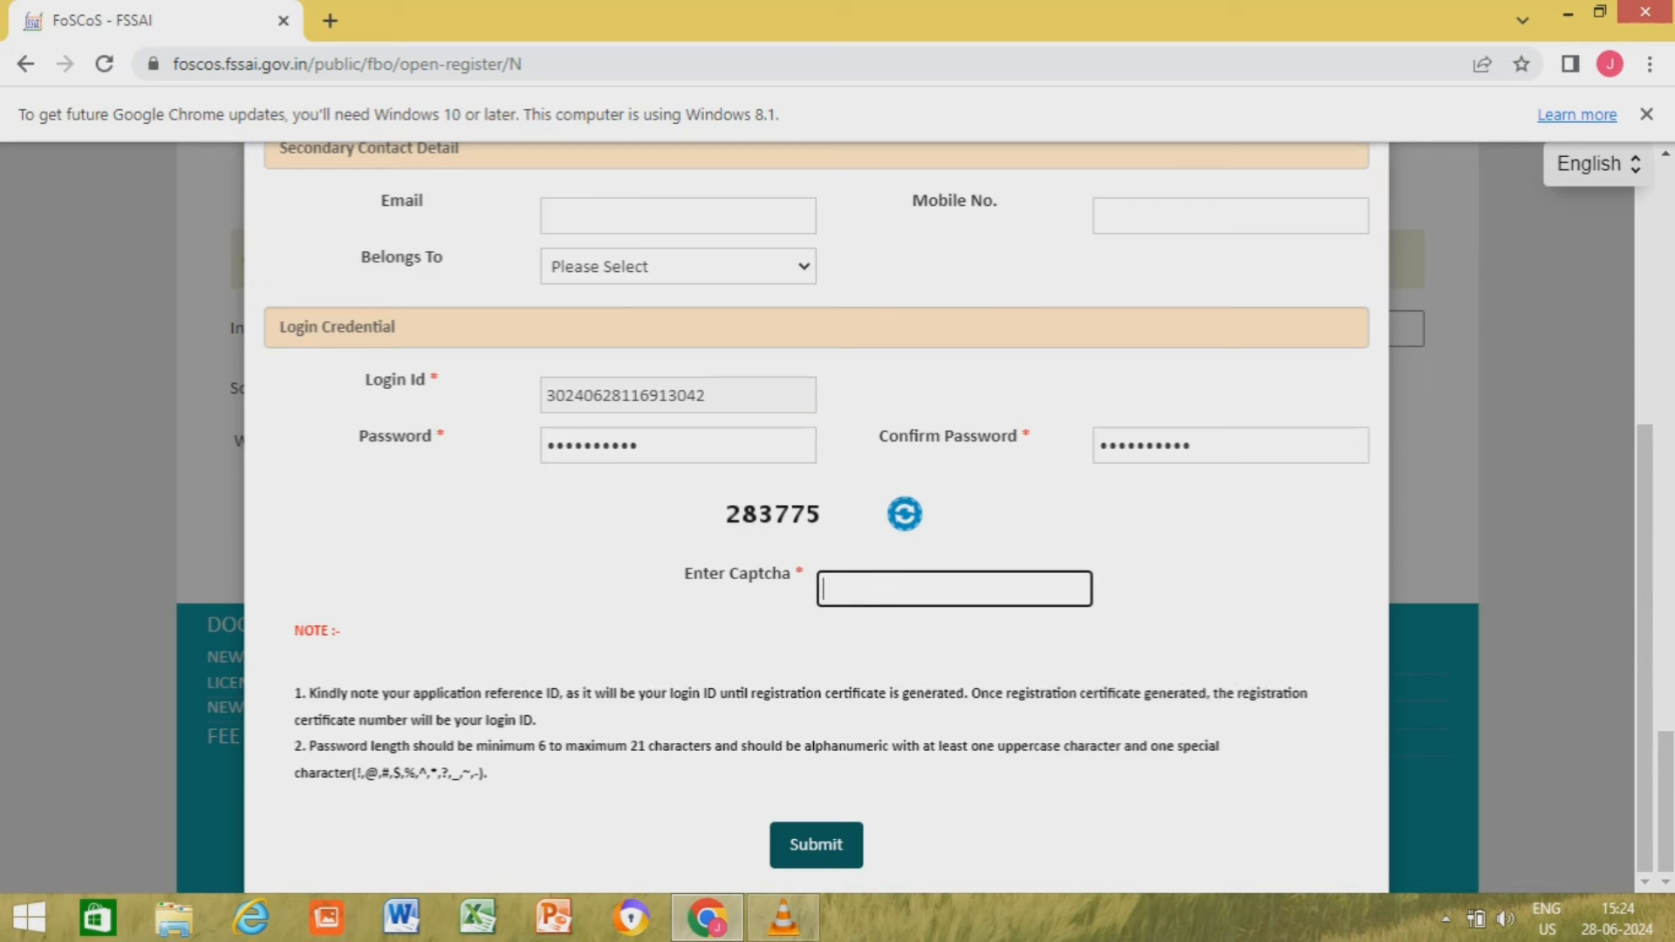
click(816, 844)
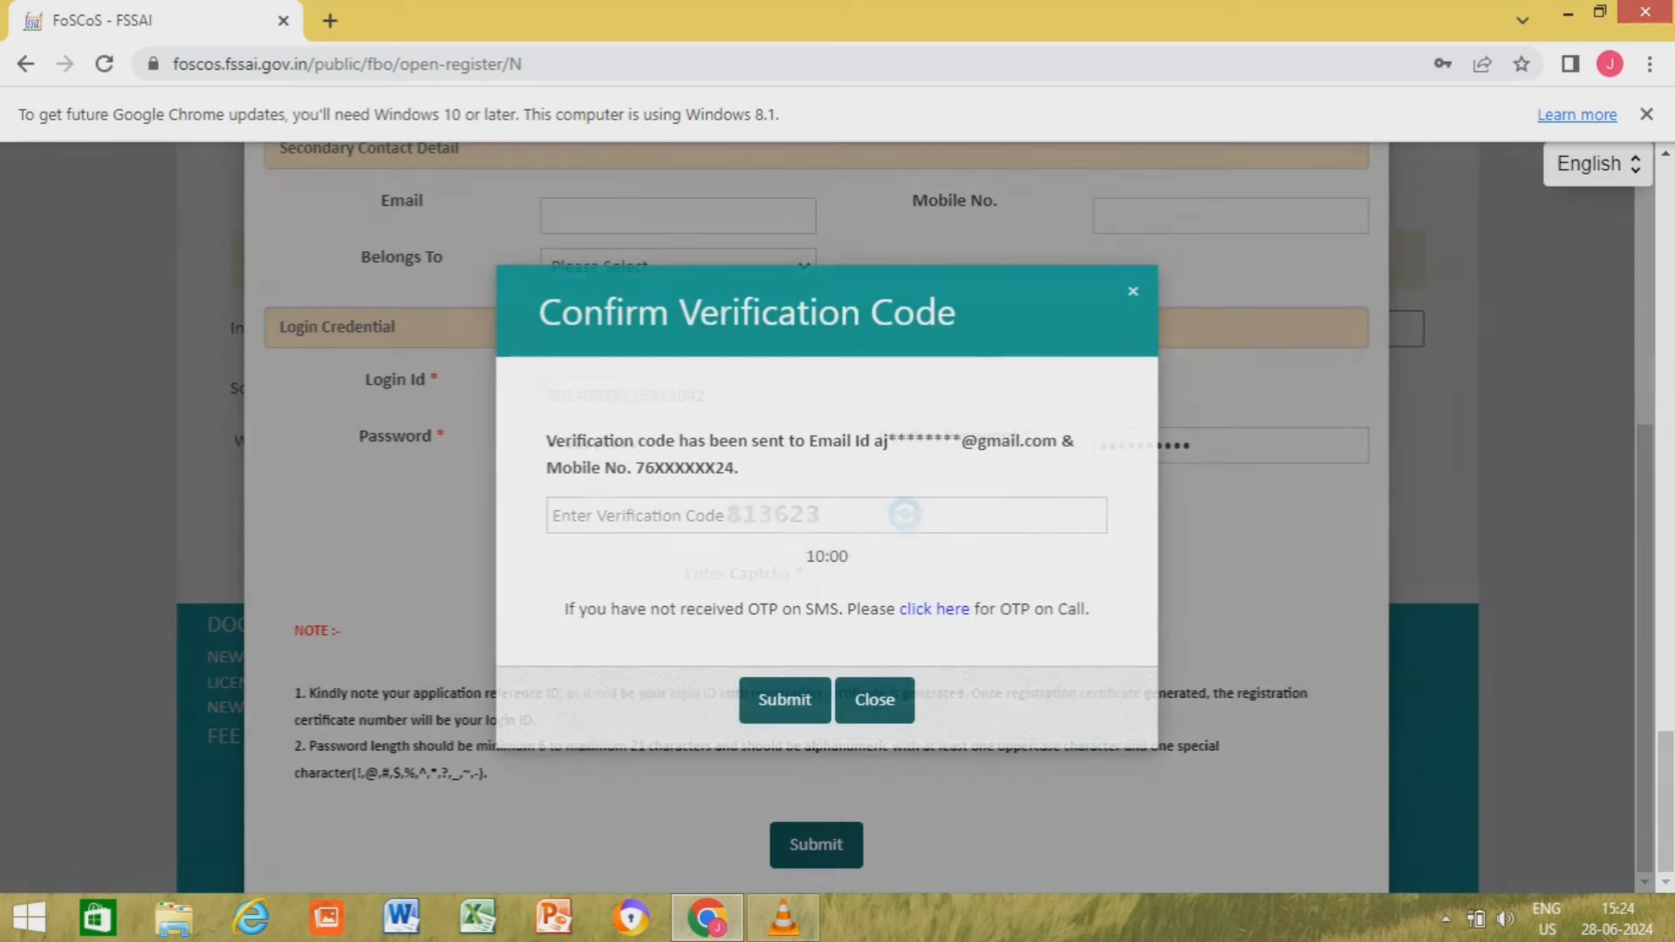
Step: Enter the received OTP verification code and submit it
click(826, 515)
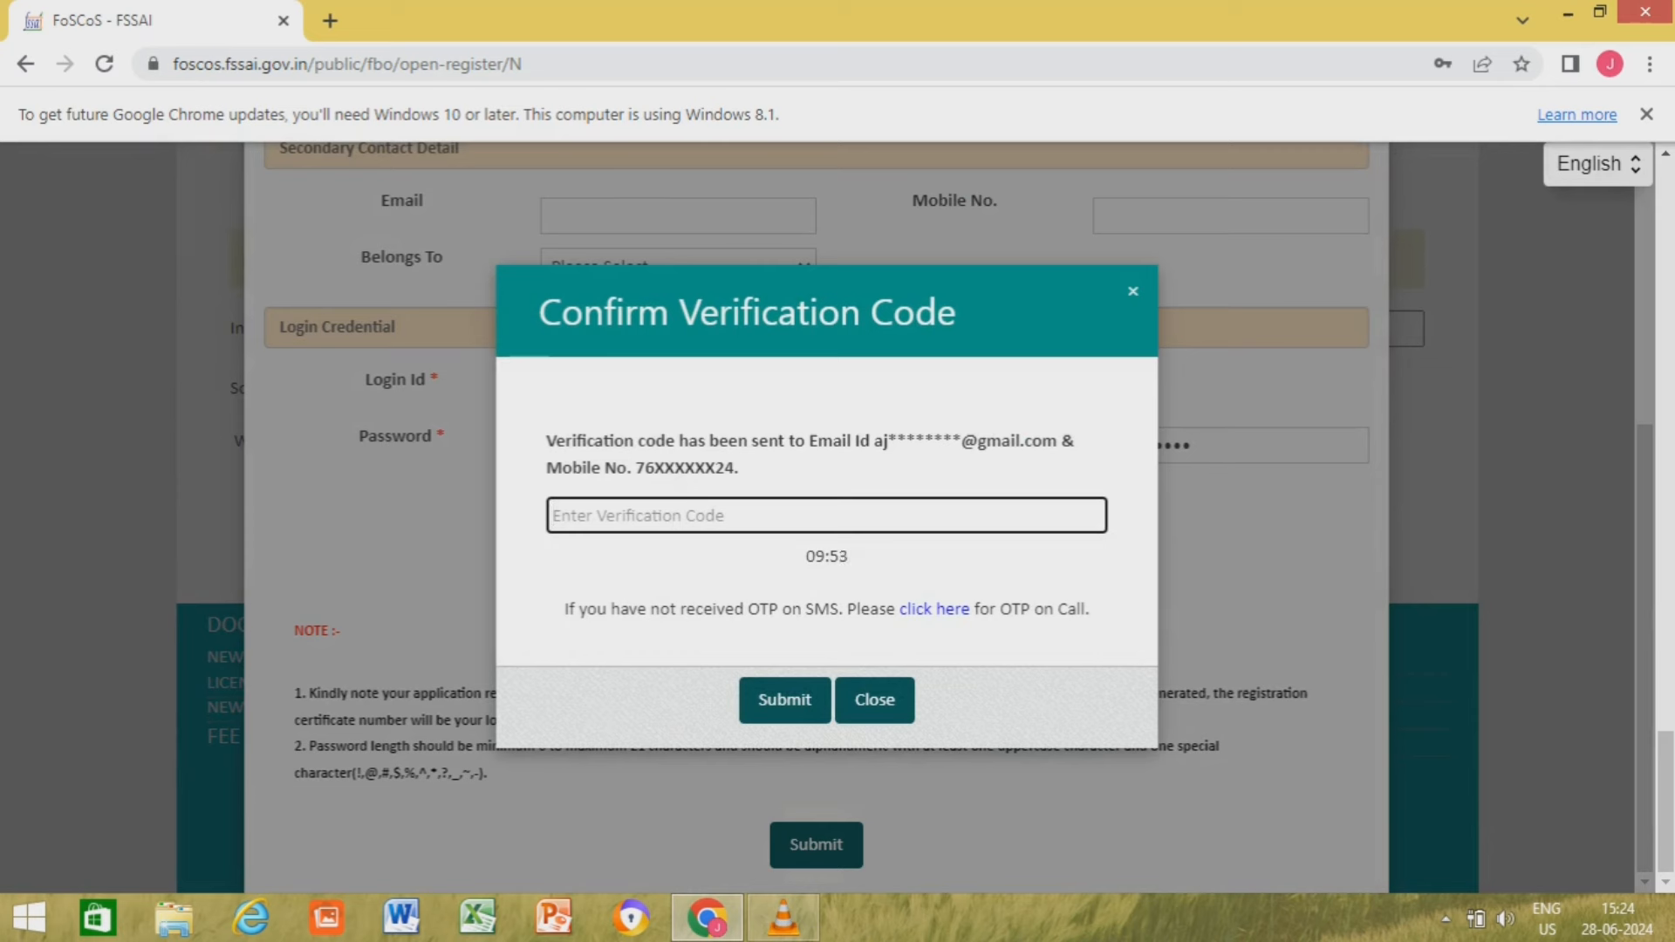
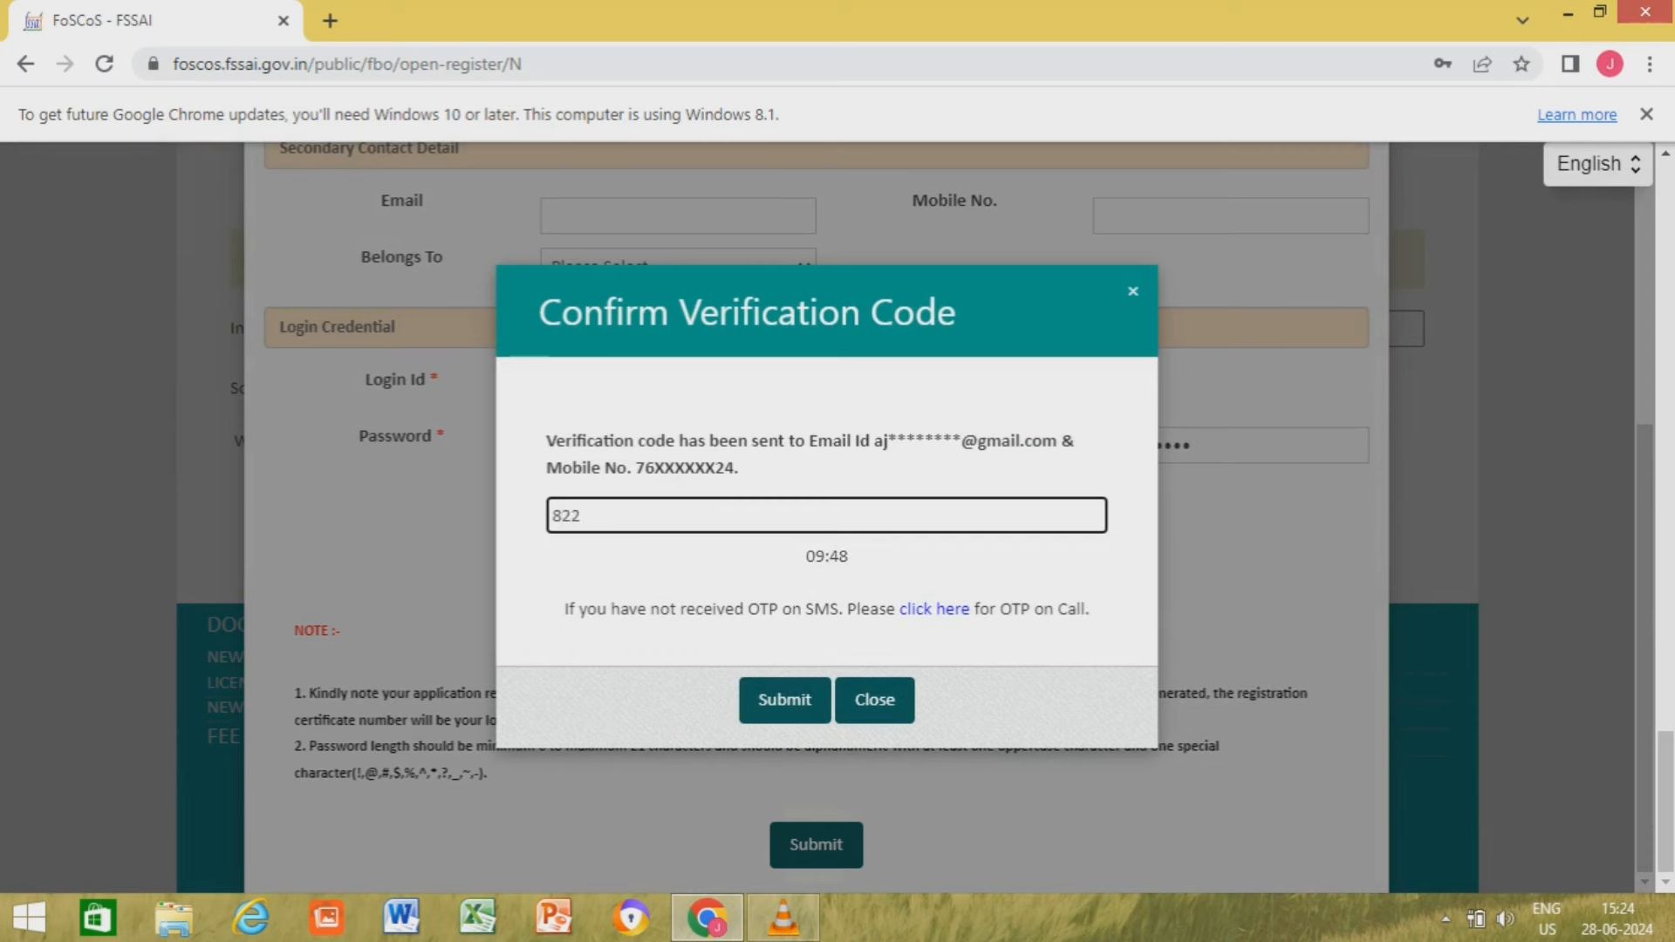
key(Return)
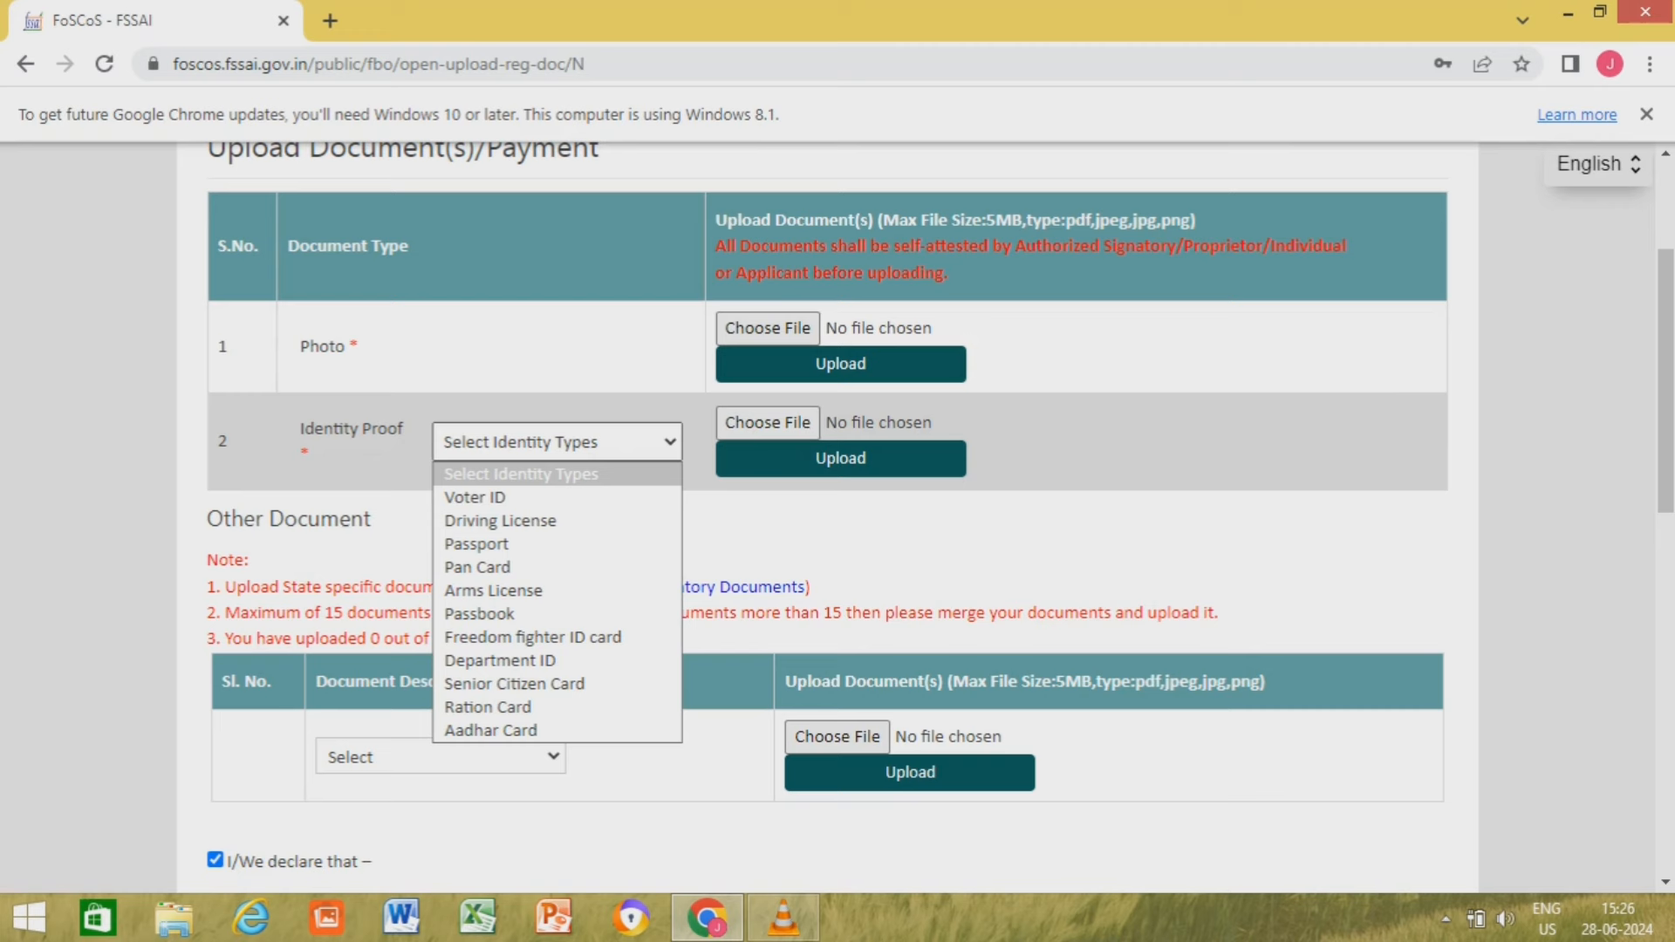
Step: Review the Identity Types and Document Description options, then scroll through the declaration
click(785, 541)
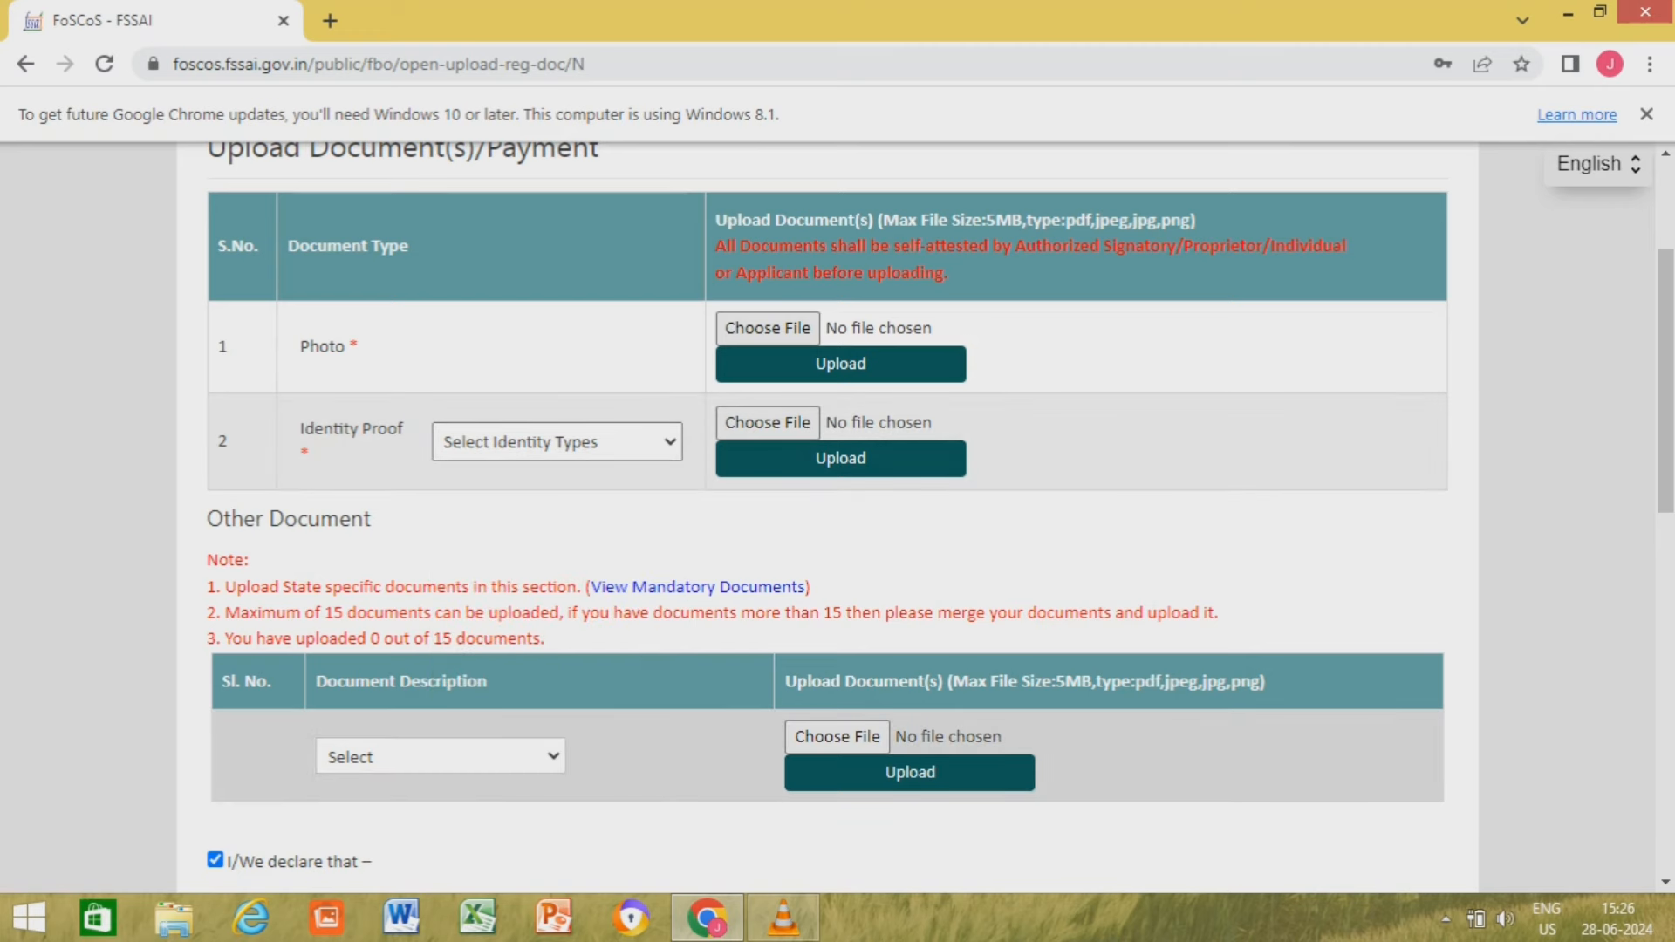
click(440, 756)
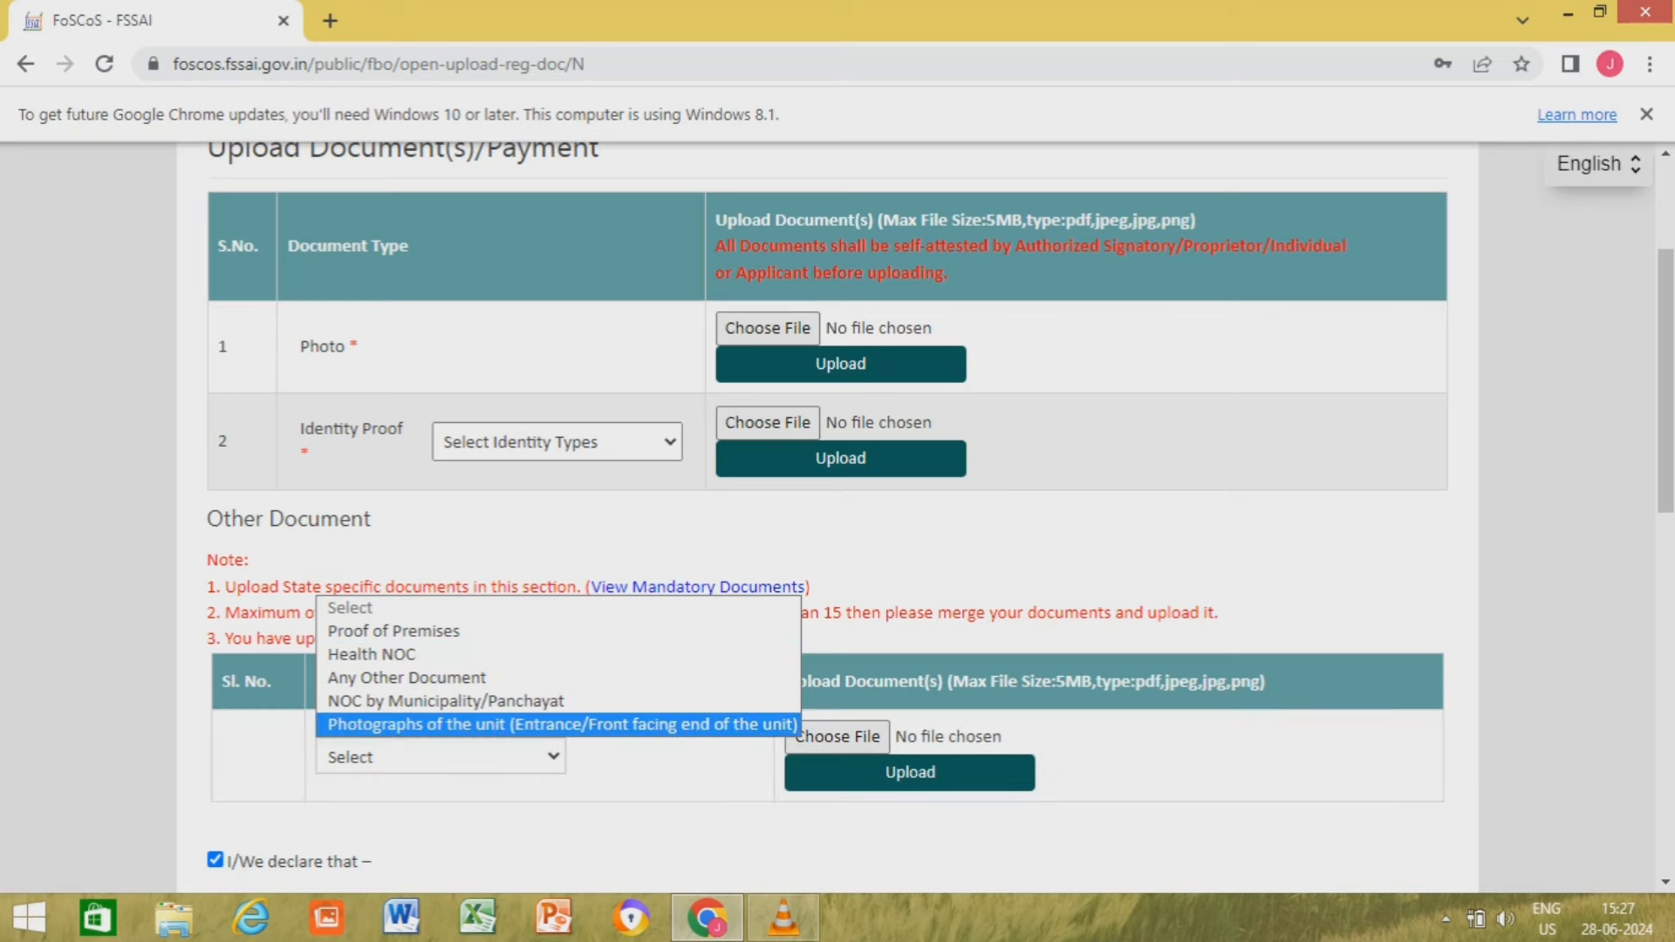
key(Escape)
scroll(827, 518, down, 3)
scroll(826, 518, up, 5)
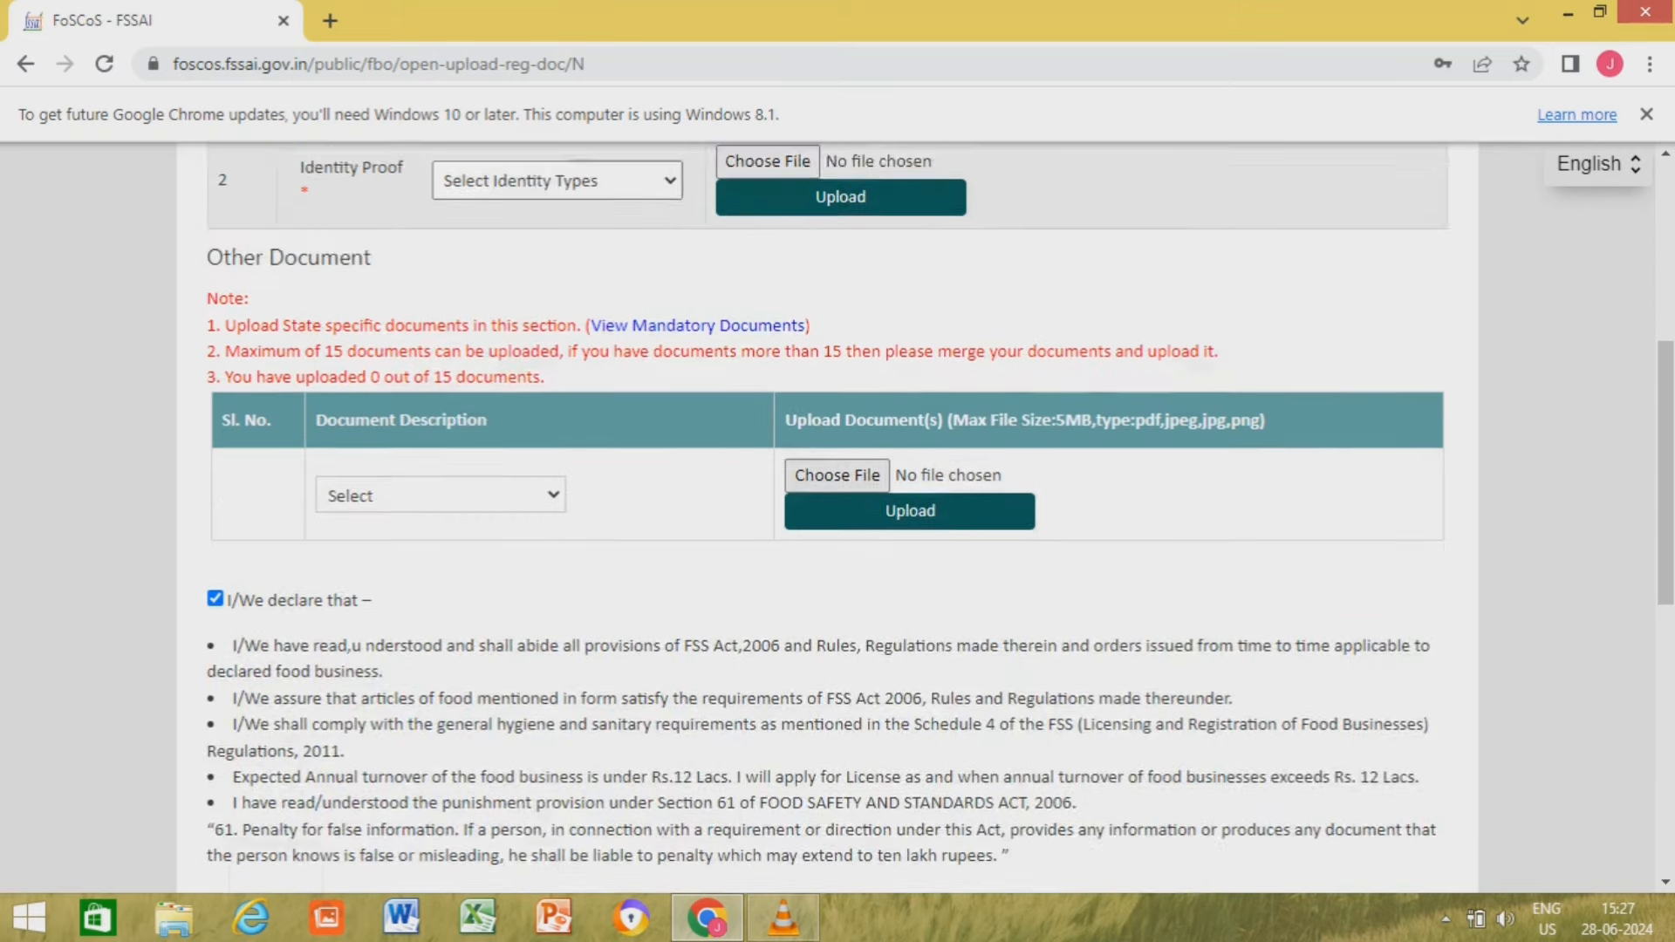
scroll(827, 518, down, 3)
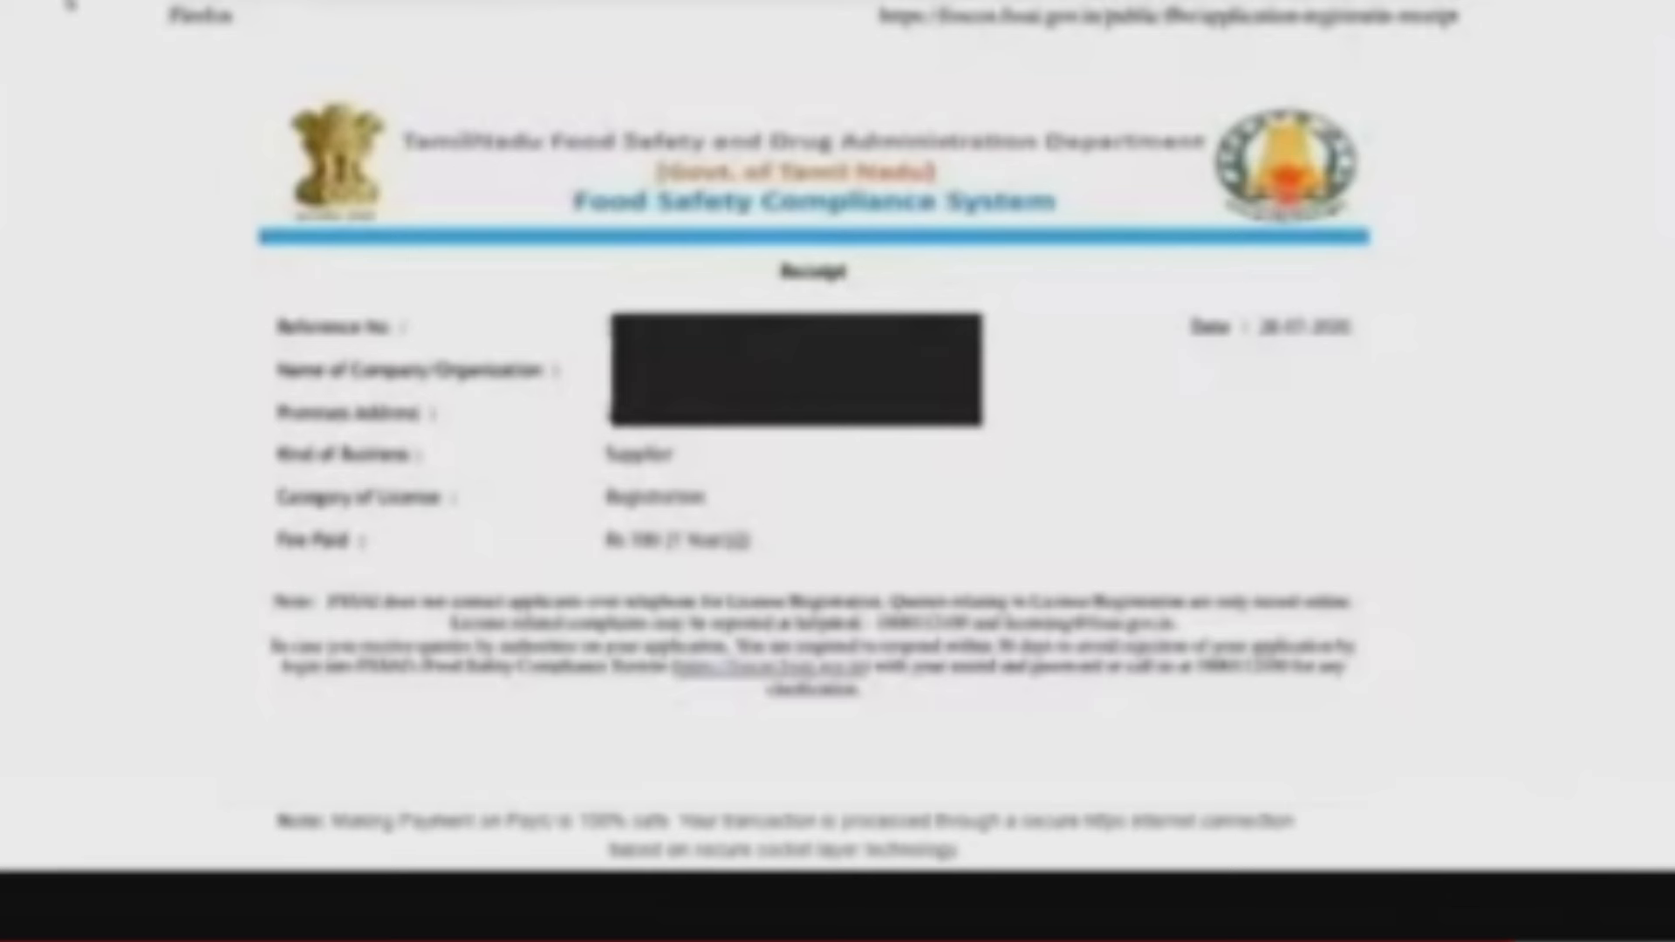